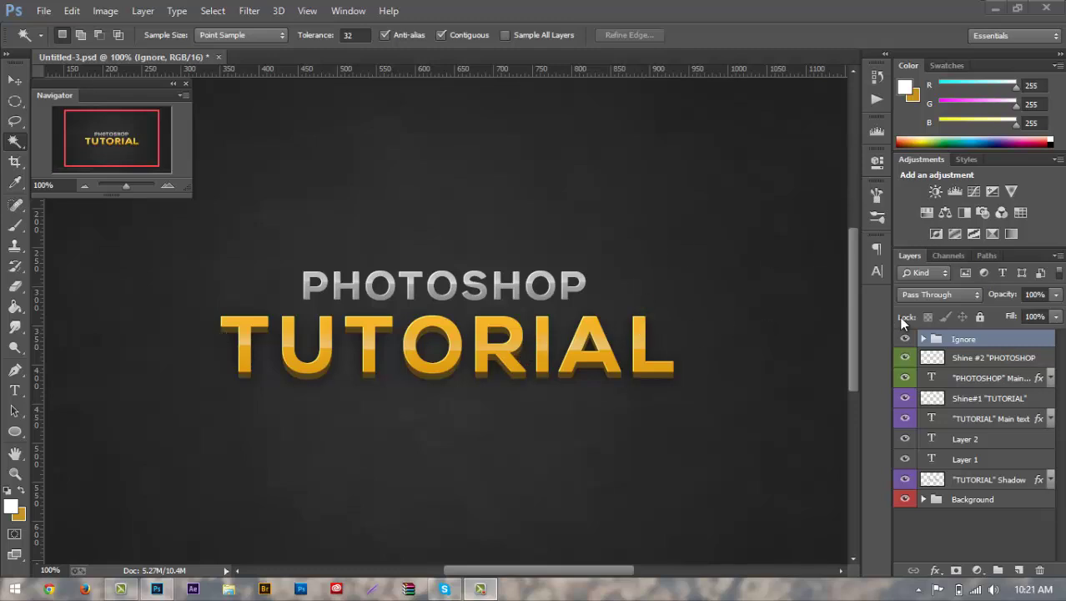
Hide the example text and shadow layers, then add white TUTORIAL text centred on the canvas
{"action": "left_click_drag", "start_coordinate": [904, 357], "coordinate": [905, 440]}
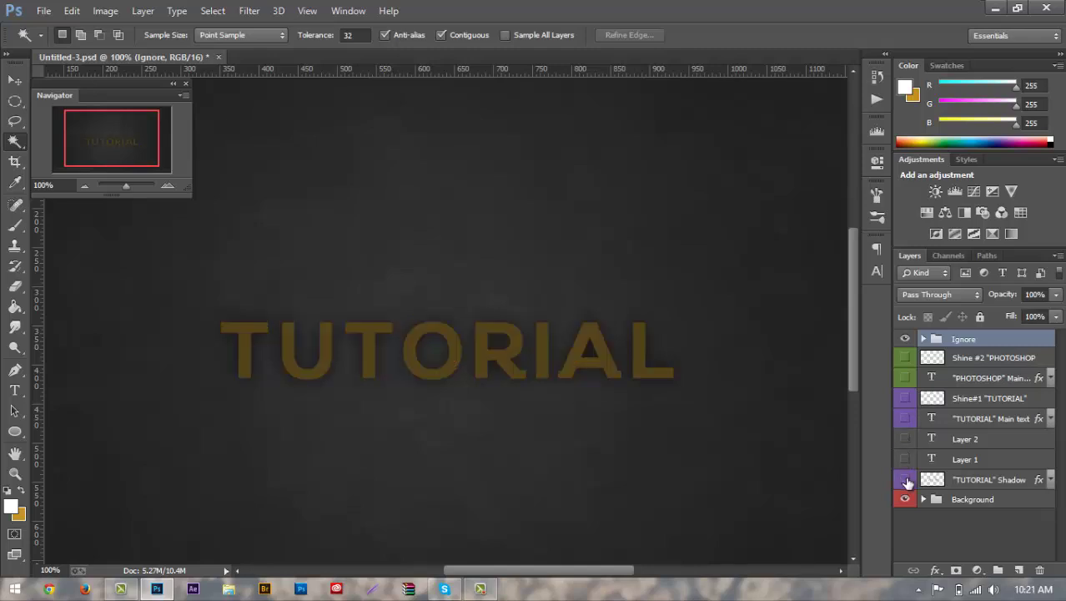
{"action": "left_click_drag", "start_coordinate": [908, 482], "coordinate": [907, 479]}
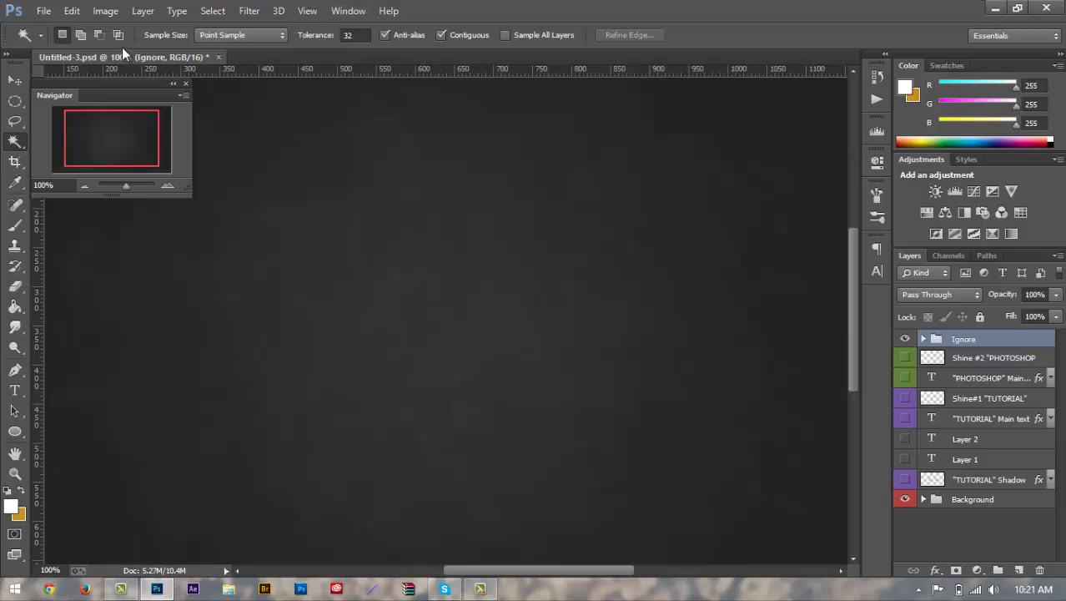
{"action": "left_click", "coordinate": [15, 393]}
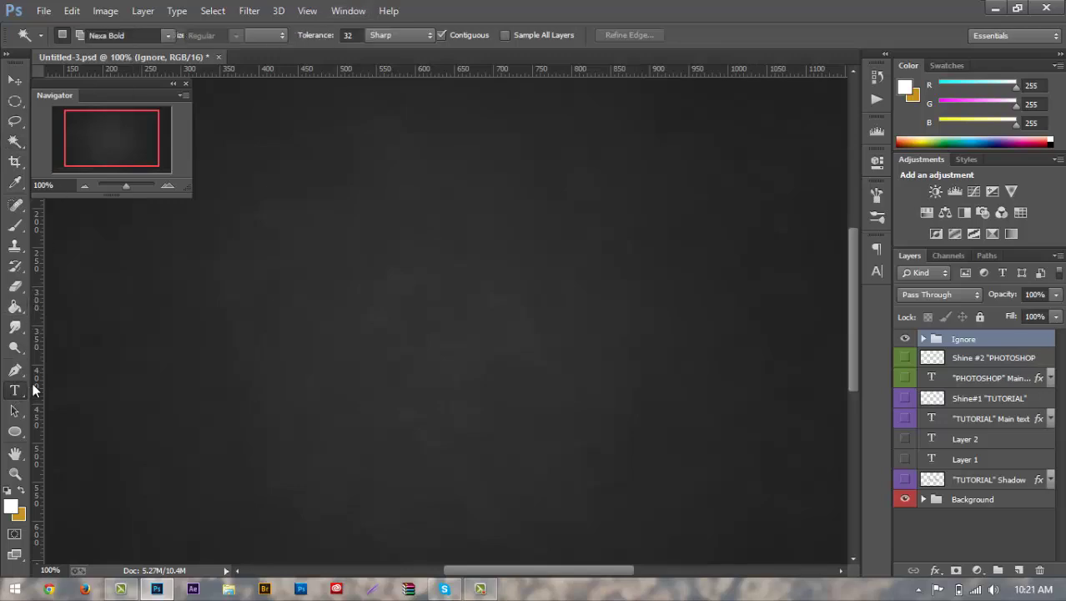
{"action": "left_click", "coordinate": [382, 277]}
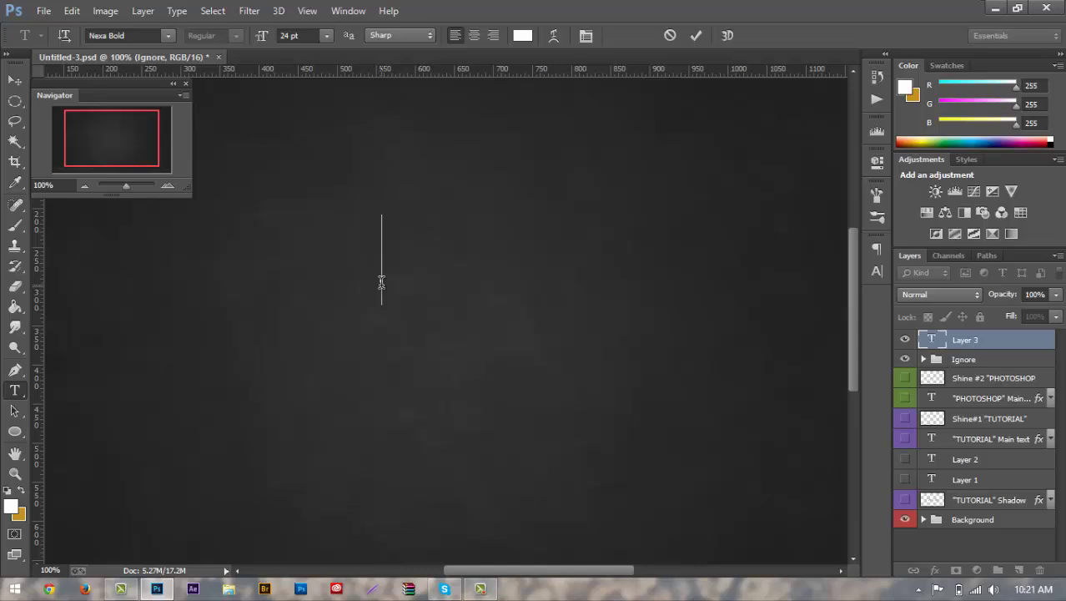
{"action": "type", "text": "T"}
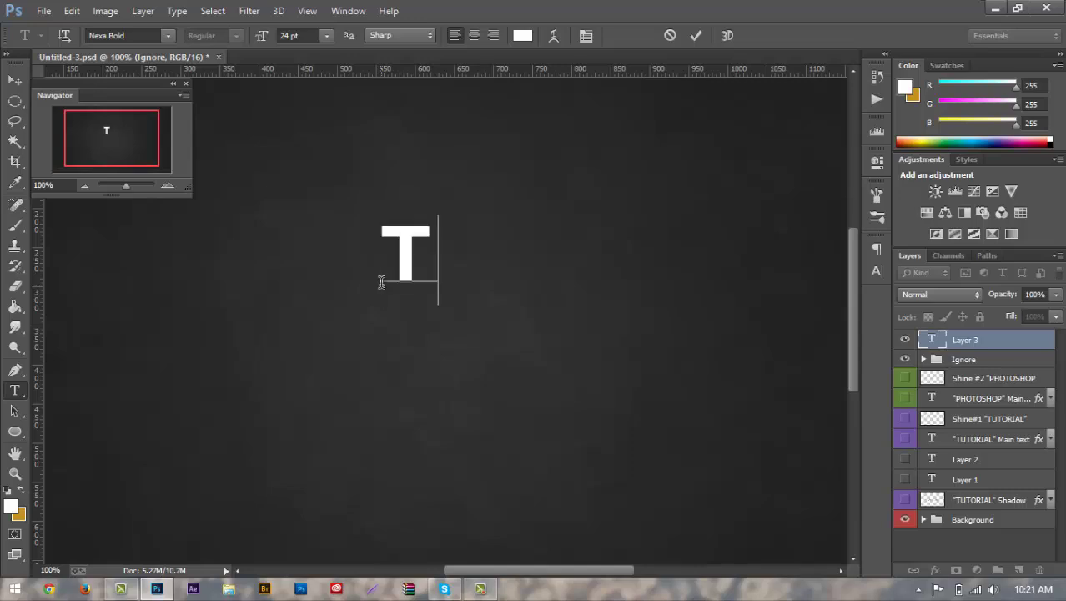
{"action": "type", "text": "UTOR"}
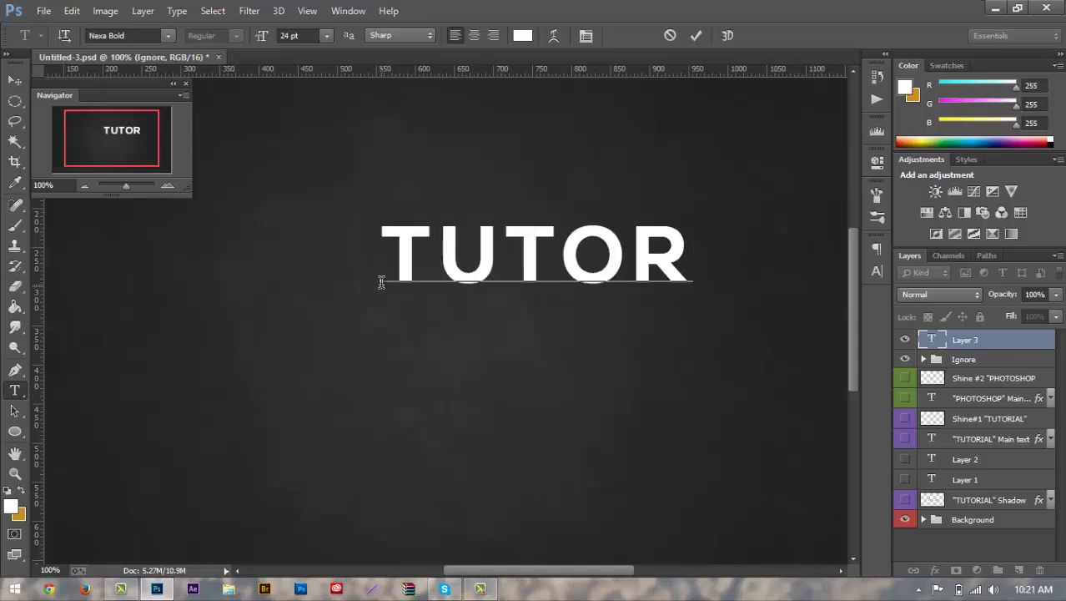
{"action": "type", "text": "IAL"}
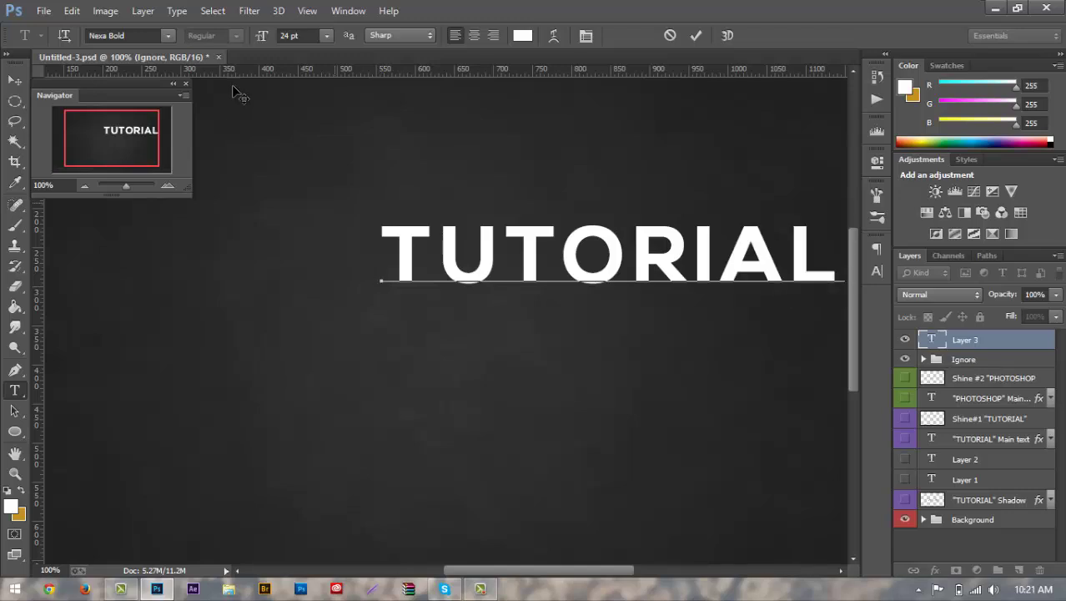
{"action": "left_click", "coordinate": [15, 80]}
{"action": "left_click_drag", "start_coordinate": [578, 275], "coordinate": [382, 330]}
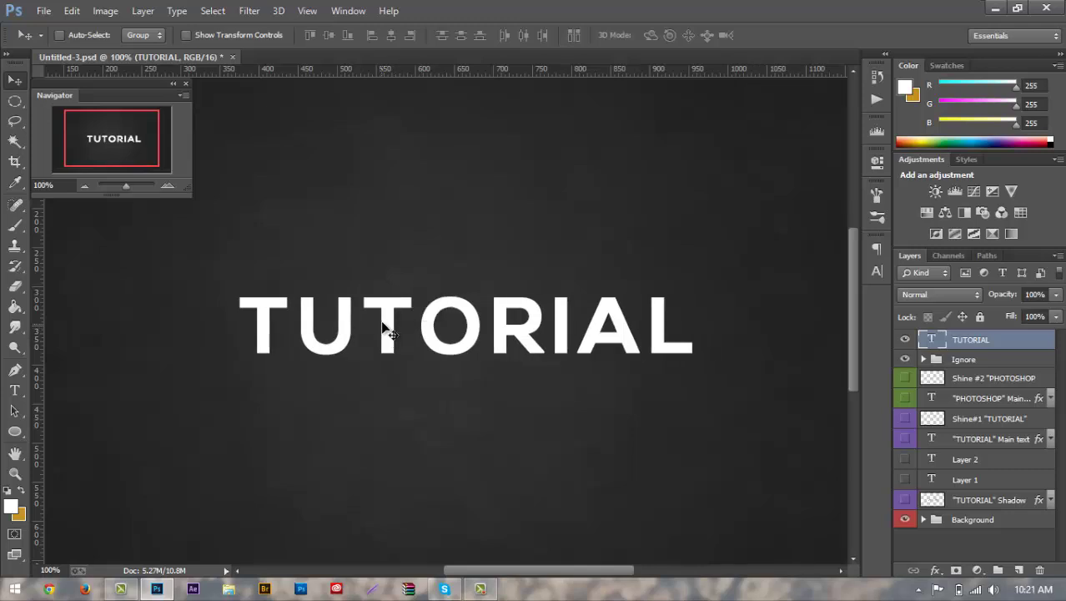
Nudge TUTORIAL slightly lower and add a Gradient Overlay to its layer style
{"action": "left_click_drag", "start_coordinate": [383, 326], "coordinate": [380, 340]}
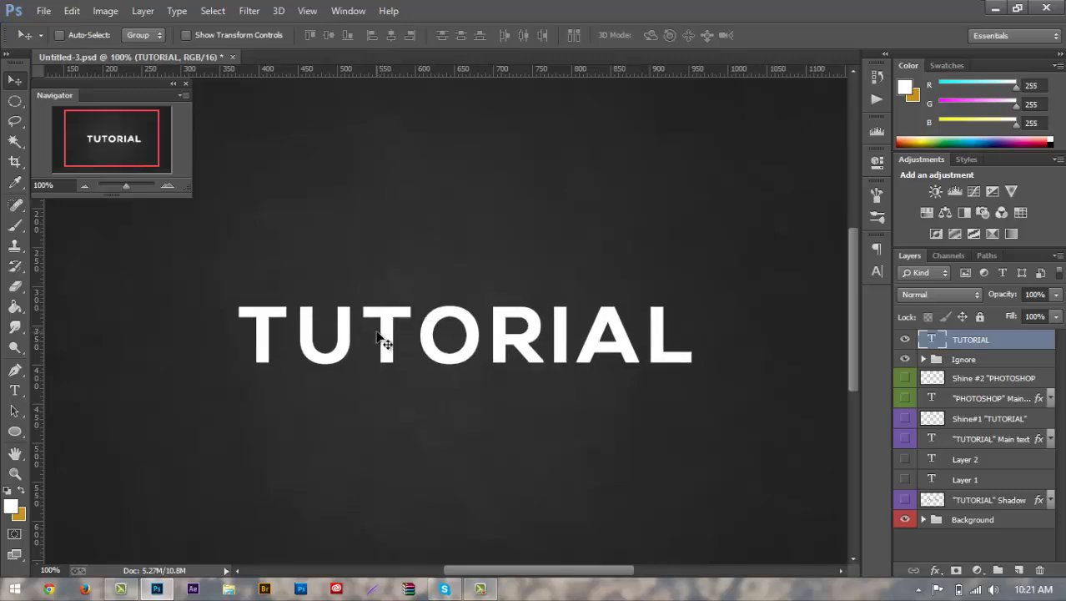
{"action": "double_click", "coordinate": [1021, 333]}
{"action": "left_click", "coordinate": [604, 399]}
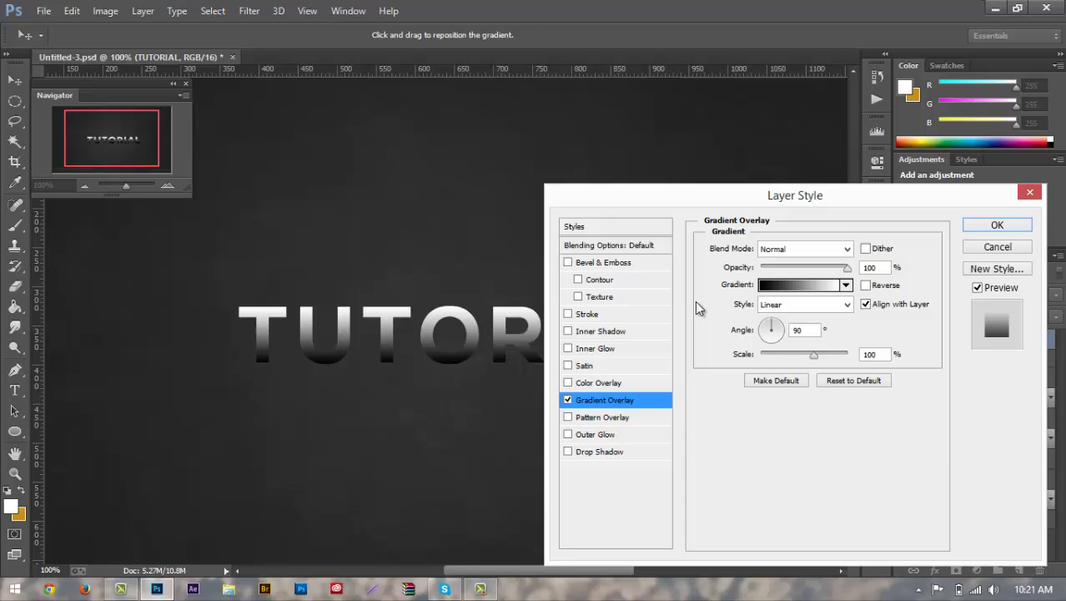
{"action": "left_click_drag", "start_coordinate": [730, 204], "coordinate": [783, 170]}
{"action": "left_click", "coordinate": [833, 253]}
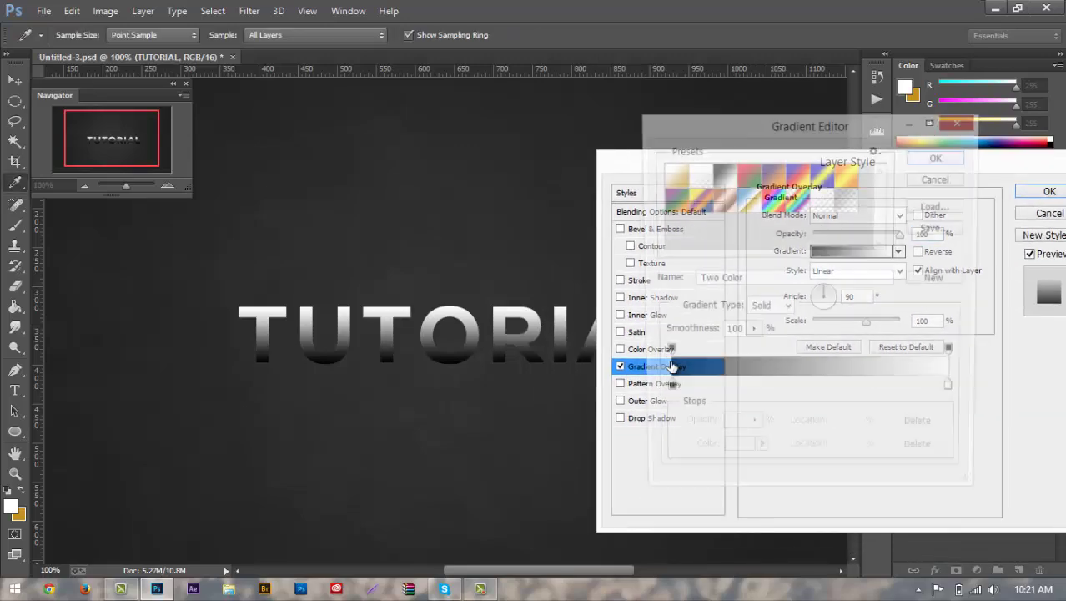
Set both gradient stops to gold, the right stop a lighter #f7cf2d
{"action": "double_click", "coordinate": [665, 392]}
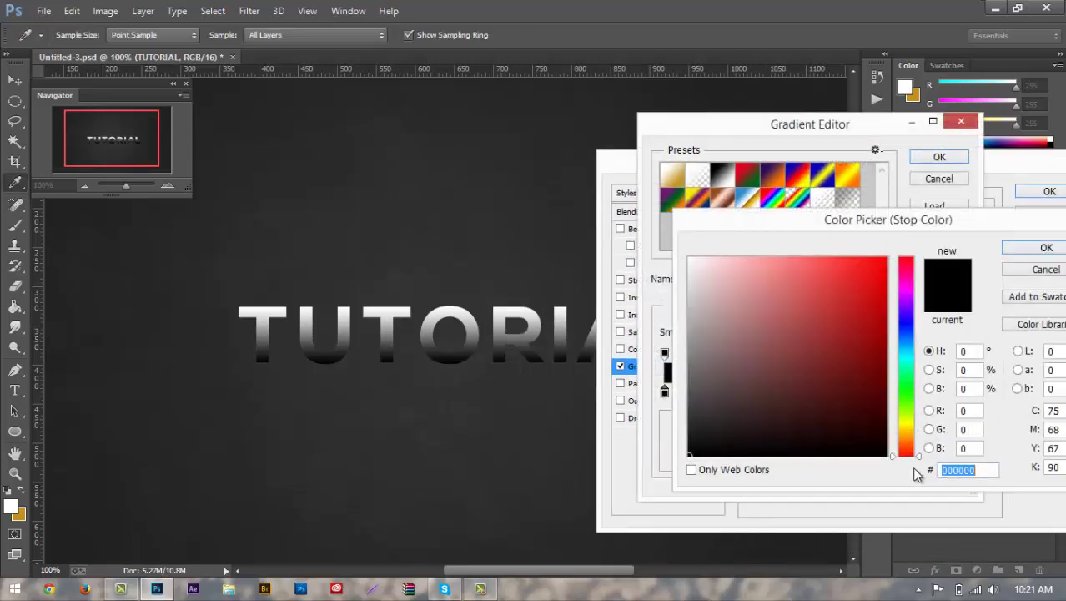
{"action": "left_click_drag", "start_coordinate": [911, 452], "coordinate": [912, 429]}
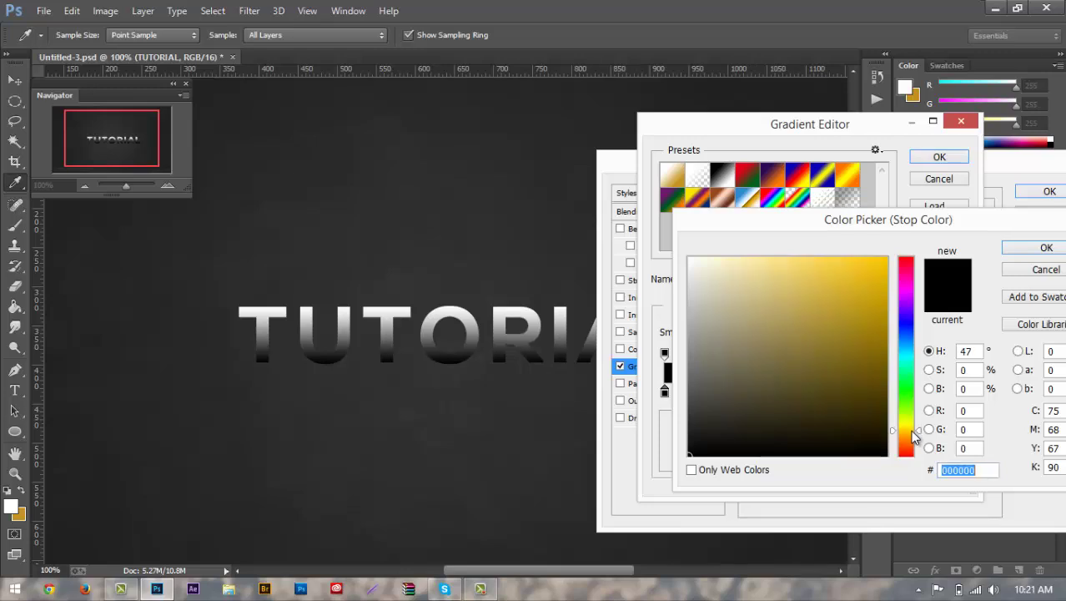
{"action": "mouse_move", "coordinate": [841, 281]}
{"action": "left_mouse_down"}
{"action": "mouse_move", "coordinate": [856, 268]}
{"action": "mouse_move", "coordinate": [854, 278]}
{"action": "left_mouse_up"}
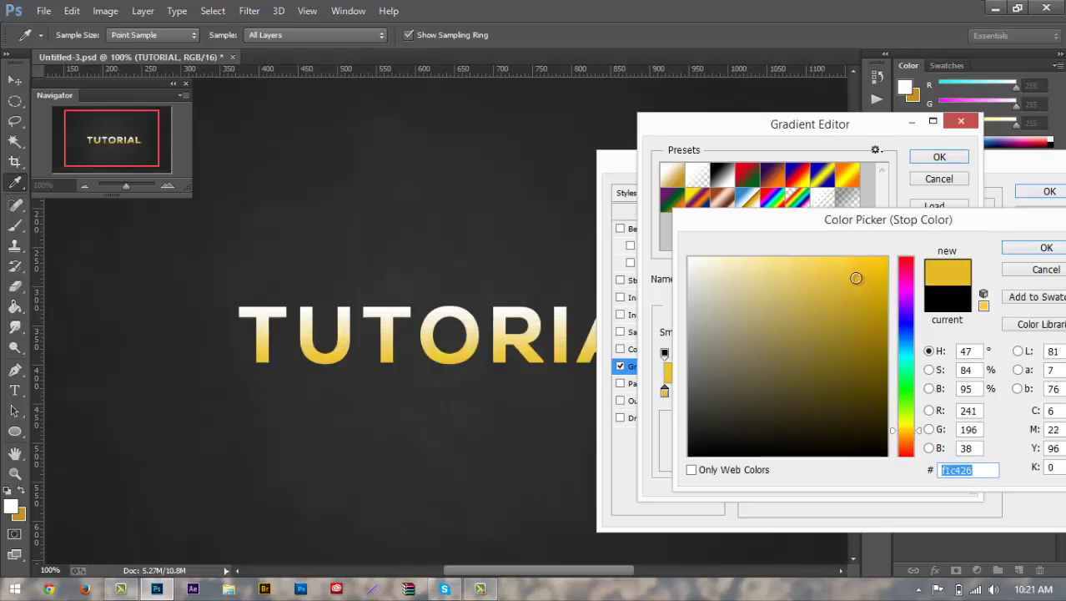
{"action": "left_click", "coordinate": [1025, 255]}
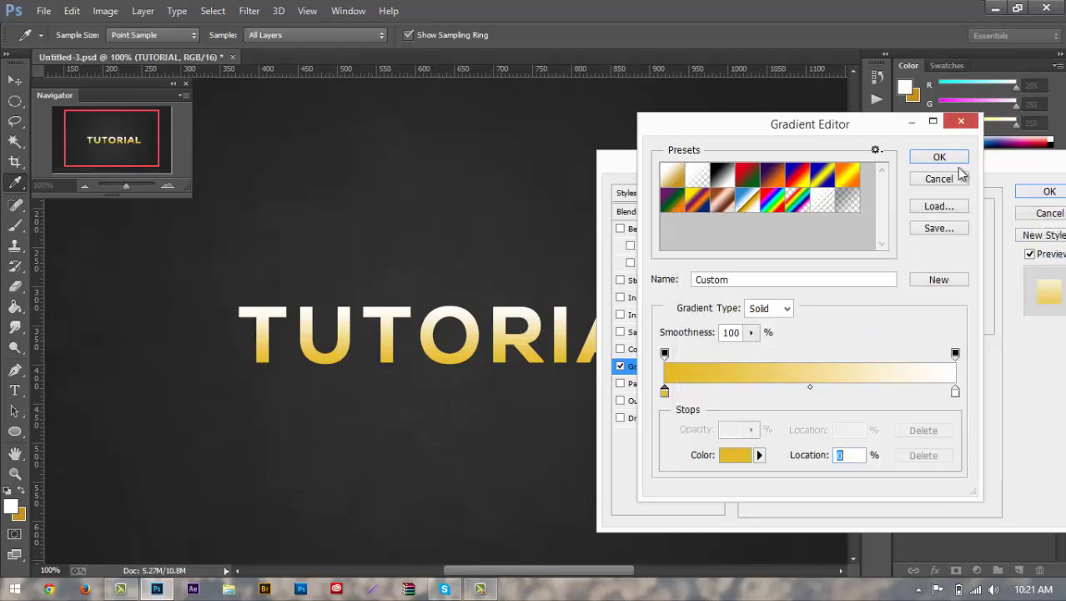
{"action": "double_click", "coordinate": [955, 391]}
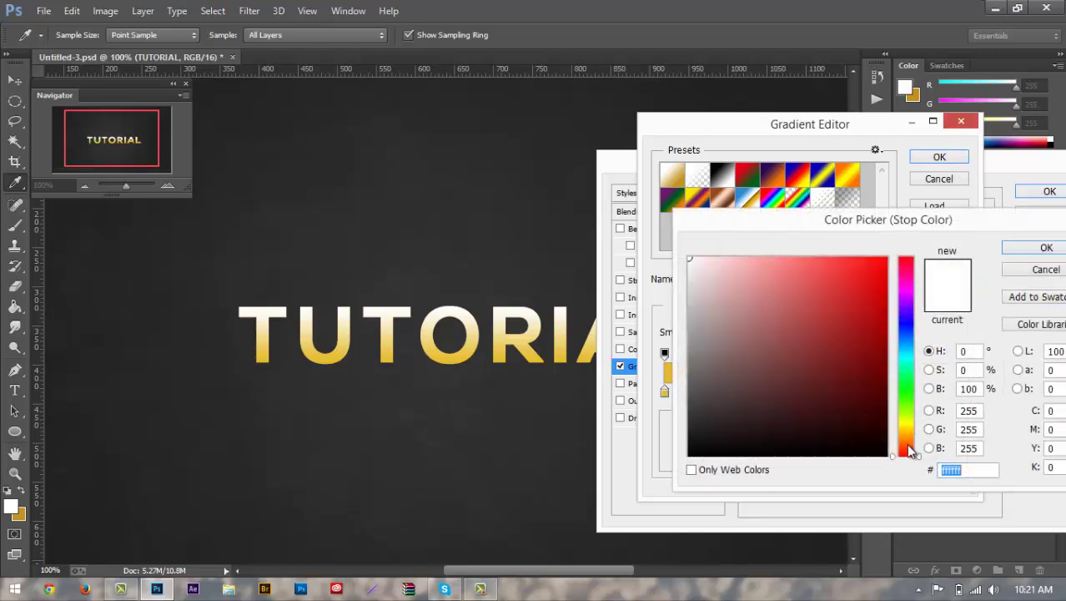
{"action": "left_click_drag", "start_coordinate": [909, 453], "coordinate": [907, 429]}
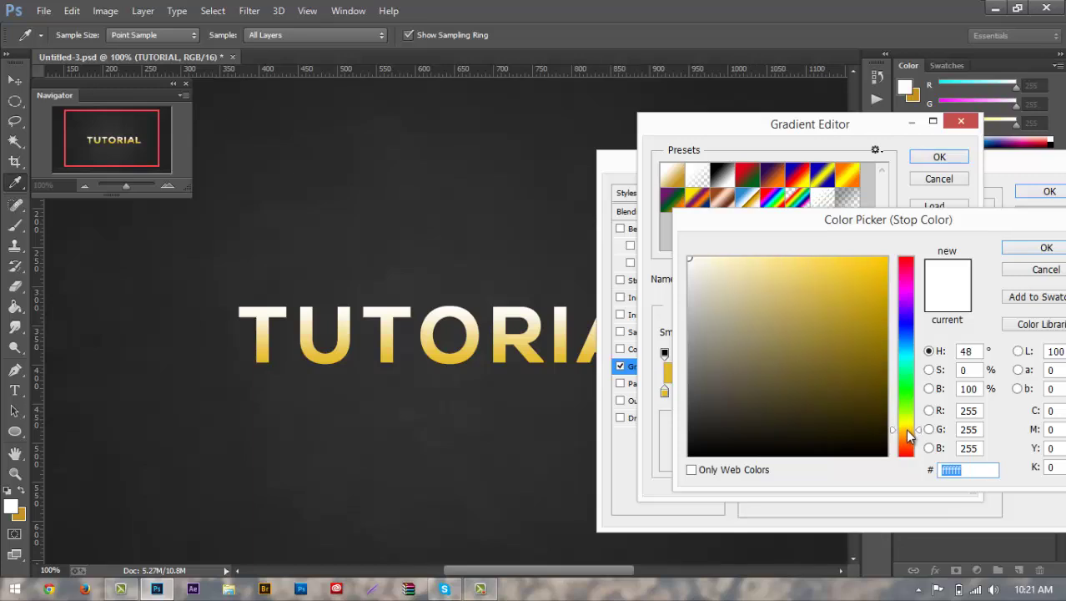
{"action": "left_click", "coordinate": [864, 268]}
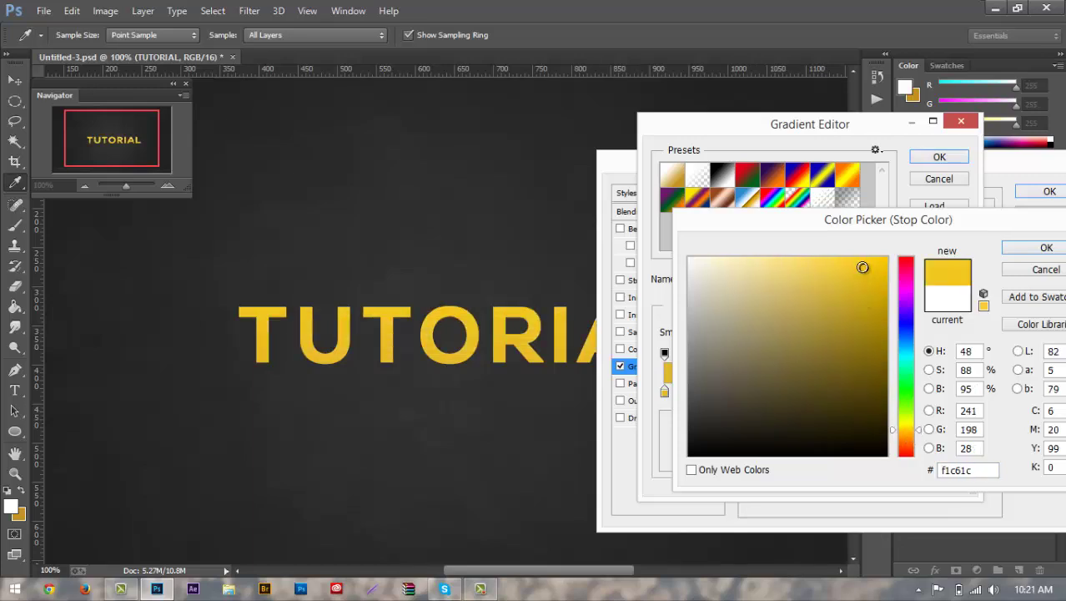
{"action": "left_click_drag", "start_coordinate": [863, 267], "coordinate": [851, 263]}
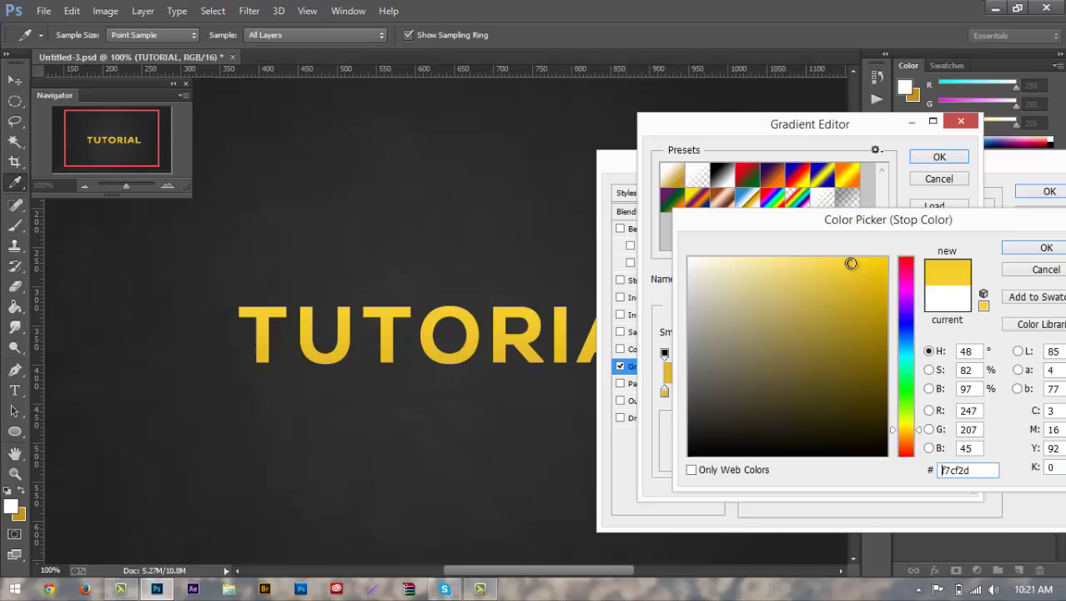
{"action": "left_click", "coordinate": [1047, 248]}
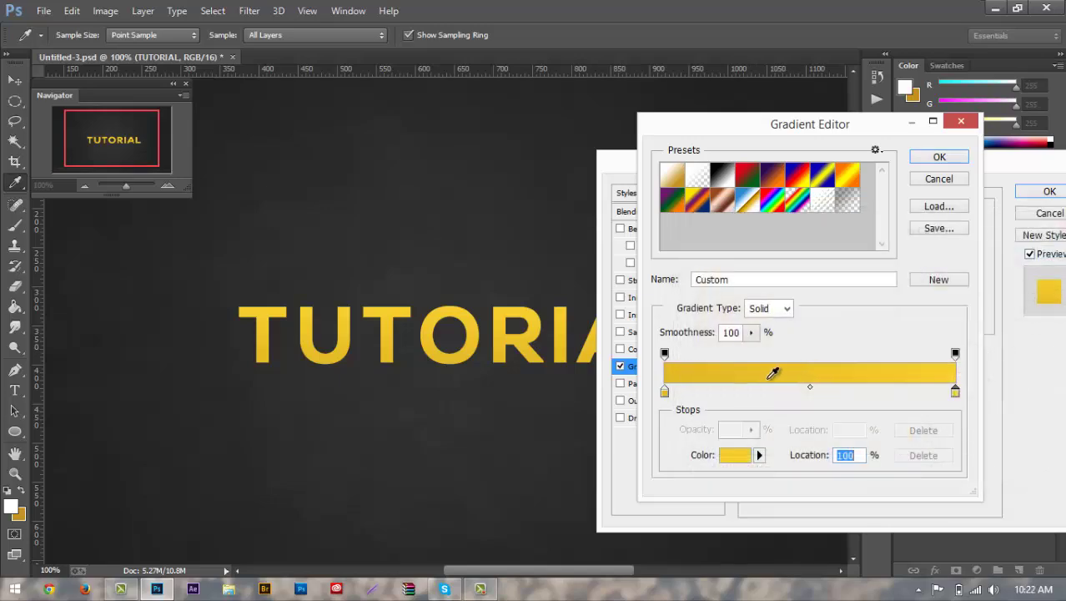
Deepen the left stop to gold #d5aa14 and apply the 90° gold gradient overlay
{"action": "double_click", "coordinate": [665, 390]}
{"action": "left_click", "coordinate": [853, 290]}
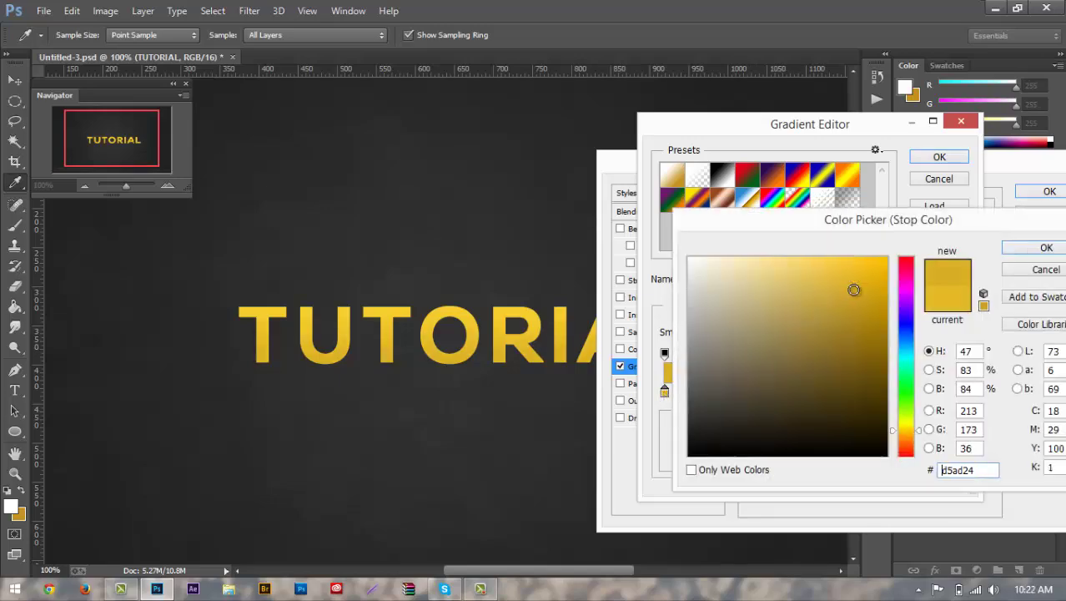
{"action": "left_click_drag", "start_coordinate": [853, 292], "coordinate": [852, 308]}
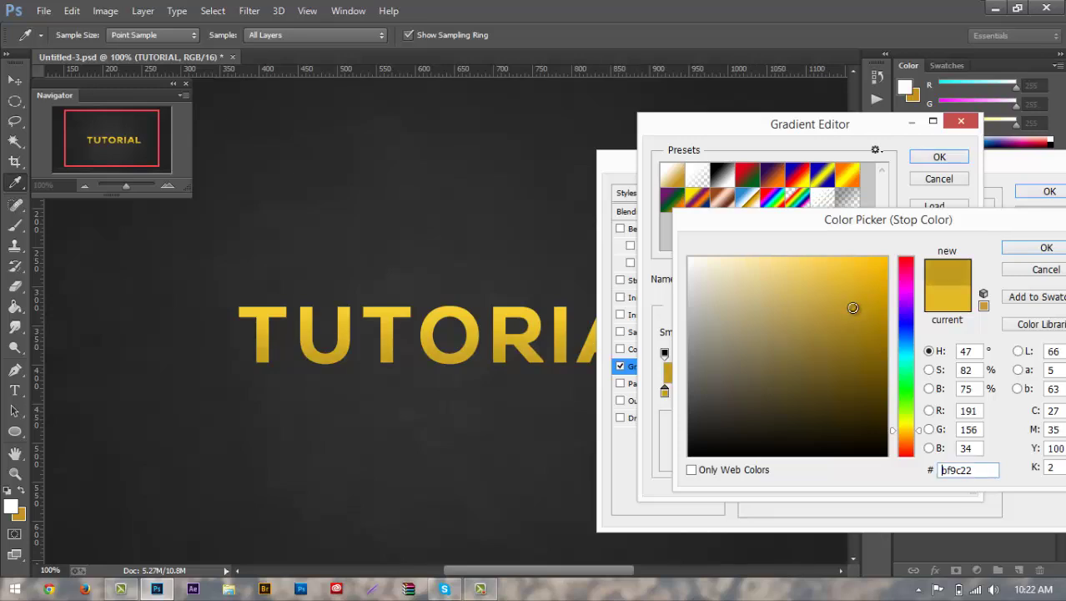
{"action": "left_click", "coordinate": [875, 293]}
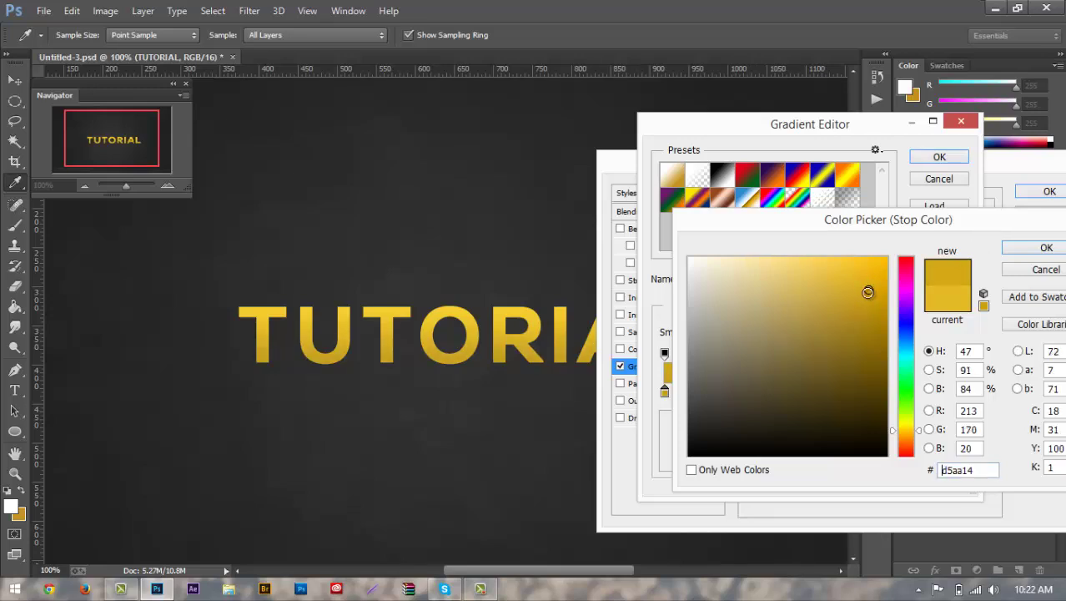
{"action": "left_click", "coordinate": [1024, 248]}
{"action": "left_click", "coordinate": [939, 157]}
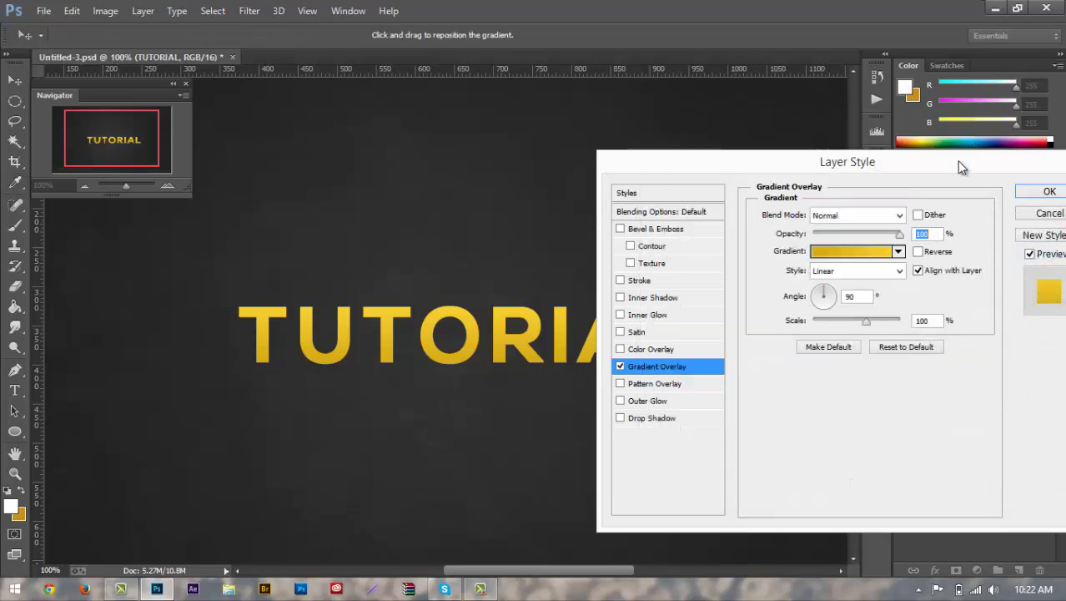
{"action": "left_click", "coordinate": [1047, 192]}
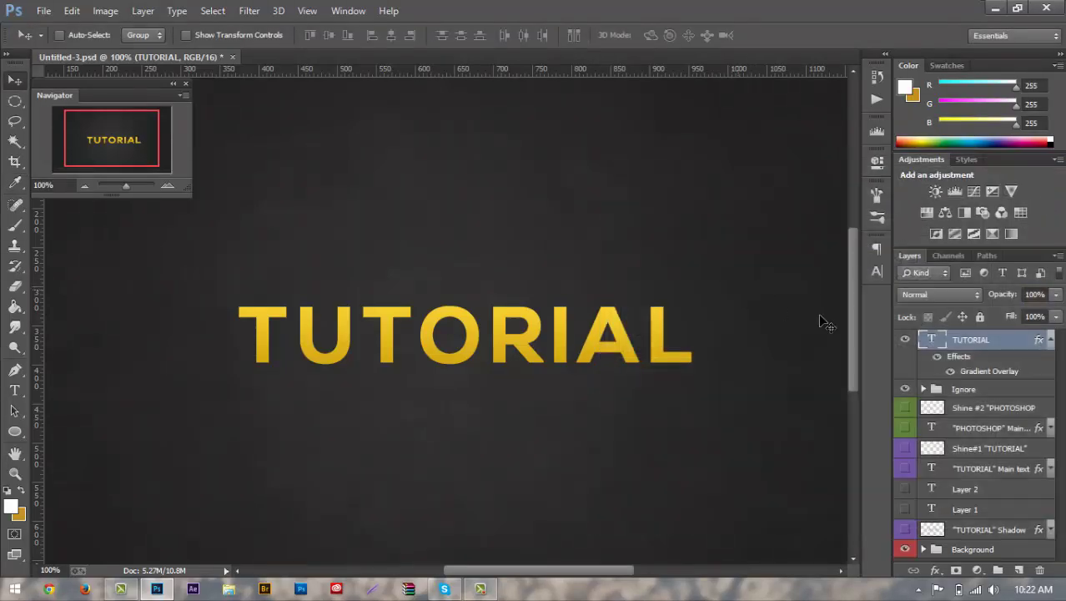
Duplicate the TUTORIAL layer along with its gradient overlay
{"action": "right_click", "coordinate": [1007, 339]}
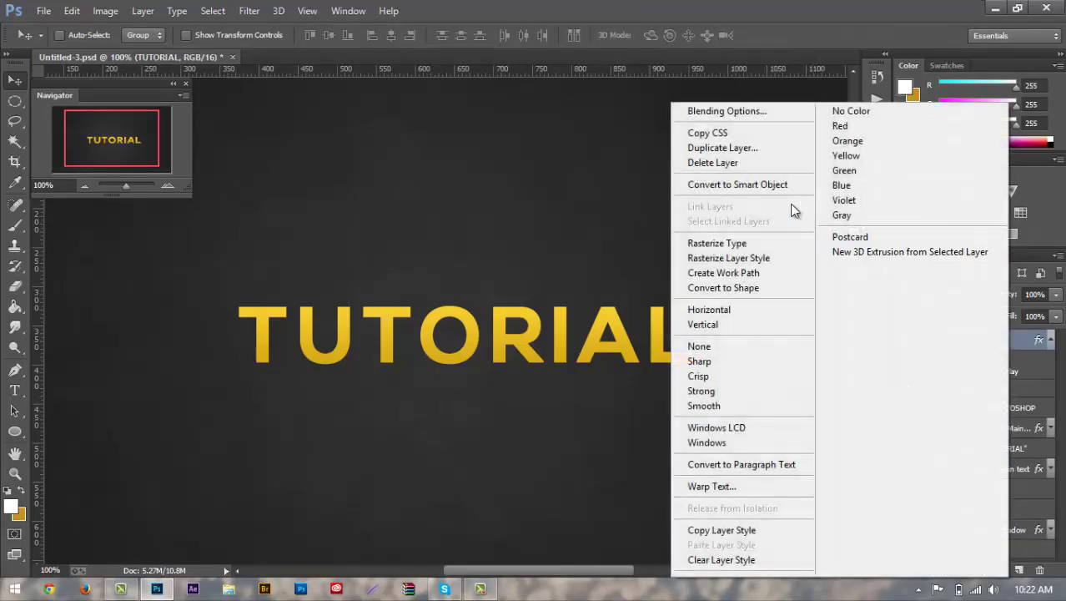
{"action": "left_click", "coordinate": [751, 153]}
{"action": "left_click", "coordinate": [691, 177]}
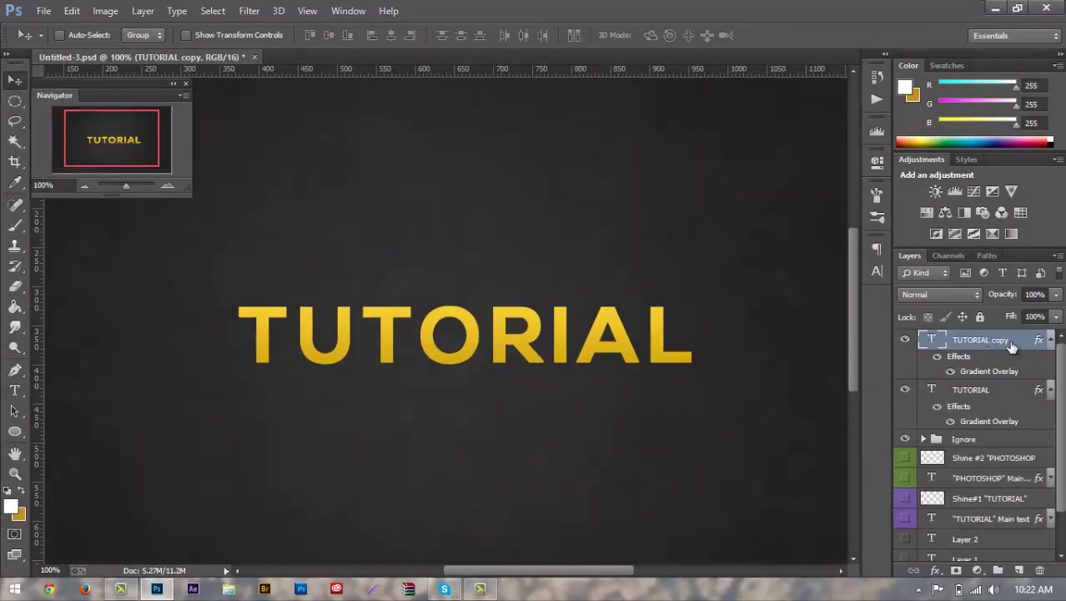
{"action": "left_click", "coordinate": [1050, 340]}
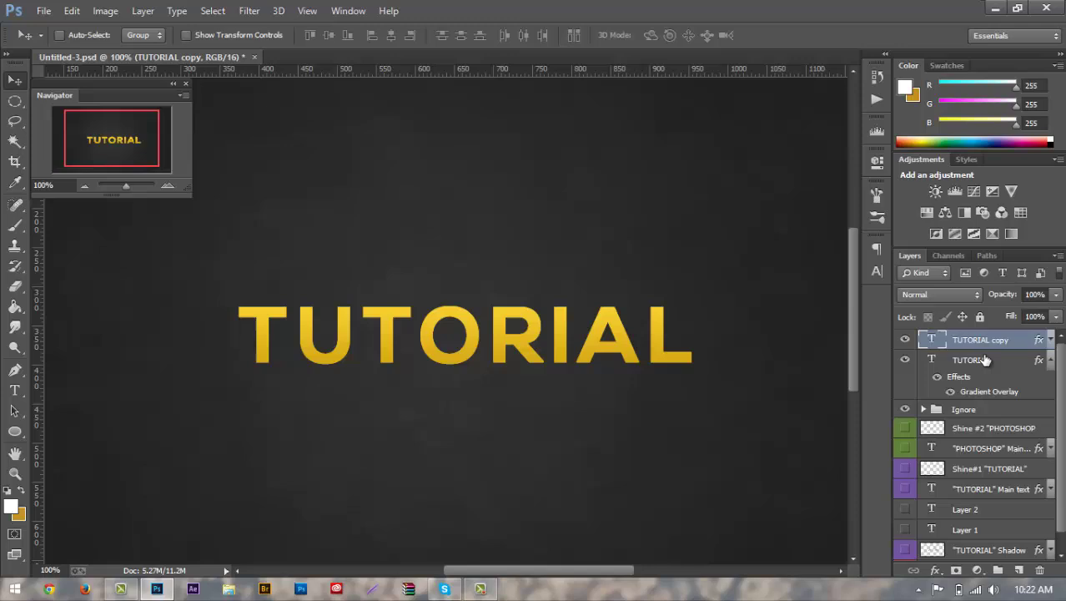
{"action": "left_click", "coordinate": [1049, 360]}
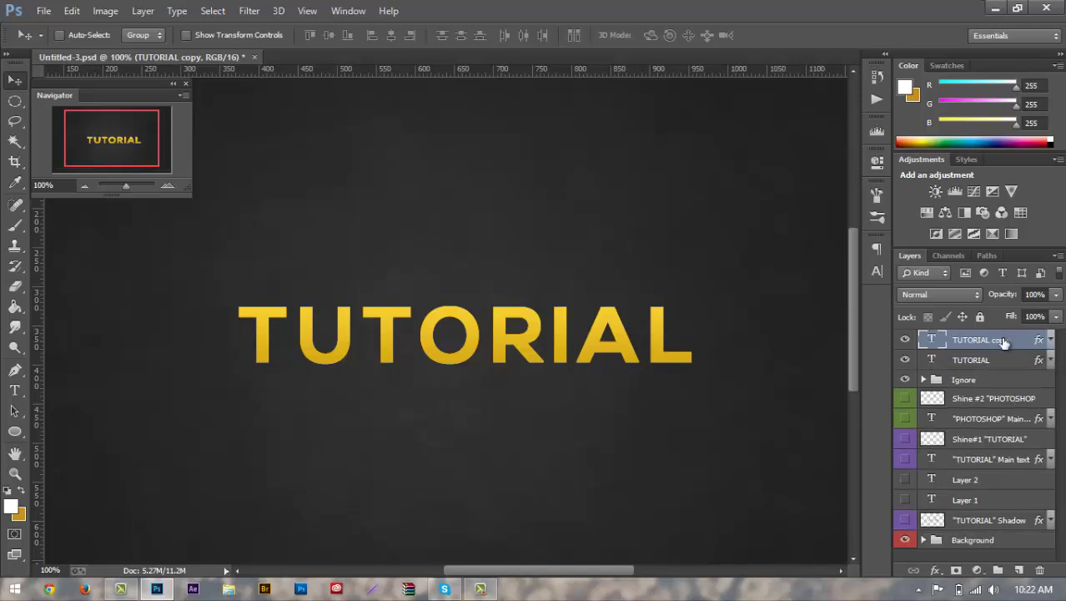
Rename the layers TUTORIAL 1 and TUTORIAL 2, and nudge TUTORIAL 2 down
{"action": "double_click", "coordinate": [1008, 341]}
{"action": "double_click", "coordinate": [985, 362]}
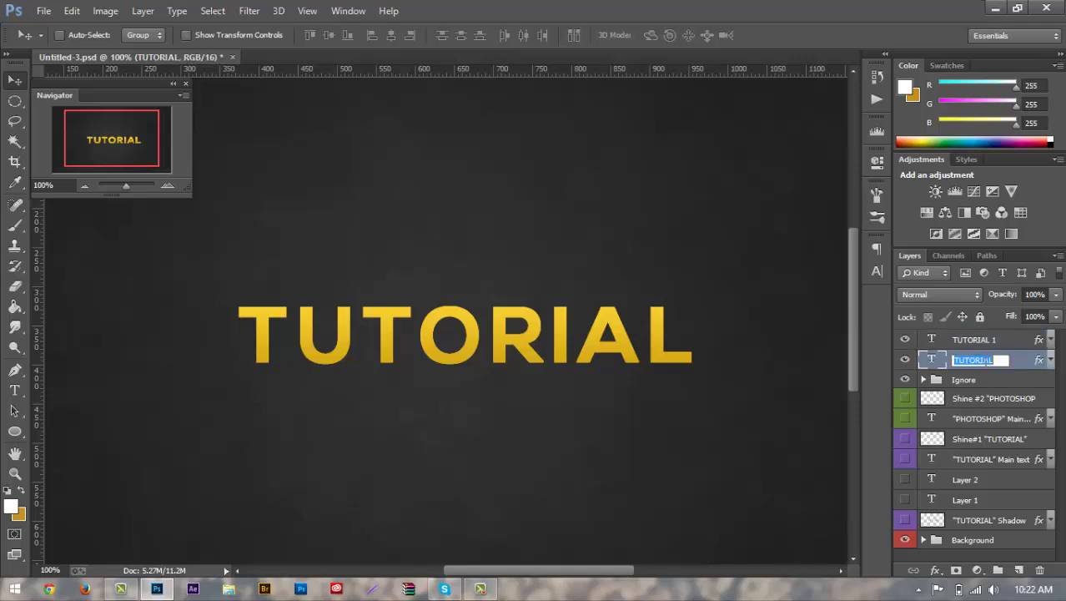
{"action": "left_click", "coordinate": [1002, 360]}
{"action": "key", "text": "Return"}
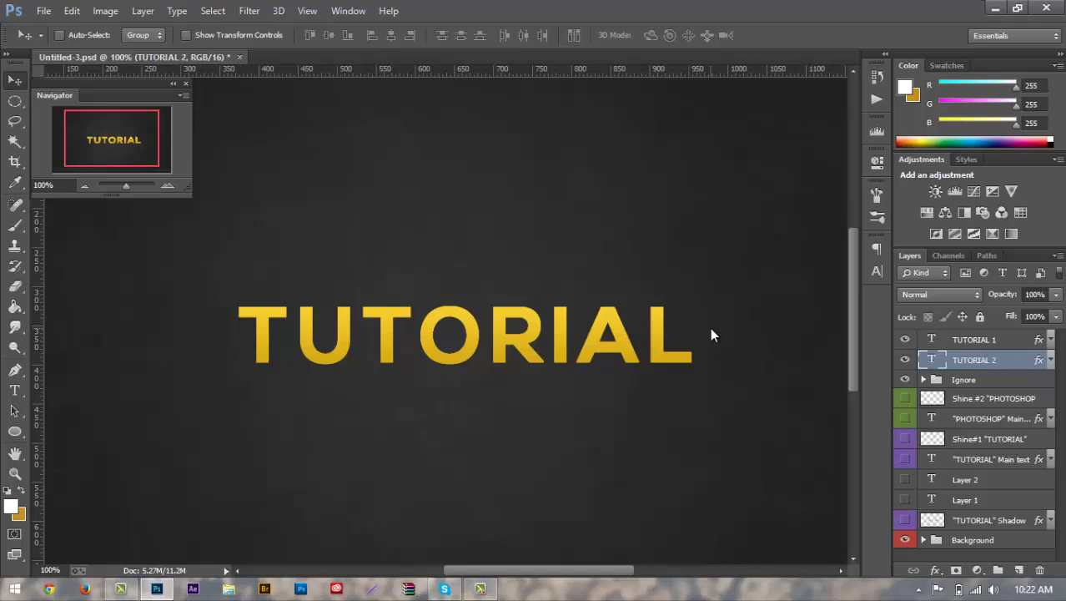
{"action": "key", "text": "Down"}
{"action": "key", "text": "Down"}
{"action": "key", "text": "Down"}
{"action": "key", "text": "Down"}
{"action": "key", "text": "Down"}
{"action": "key", "text": "Down"}
{"action": "key", "text": "Down"}
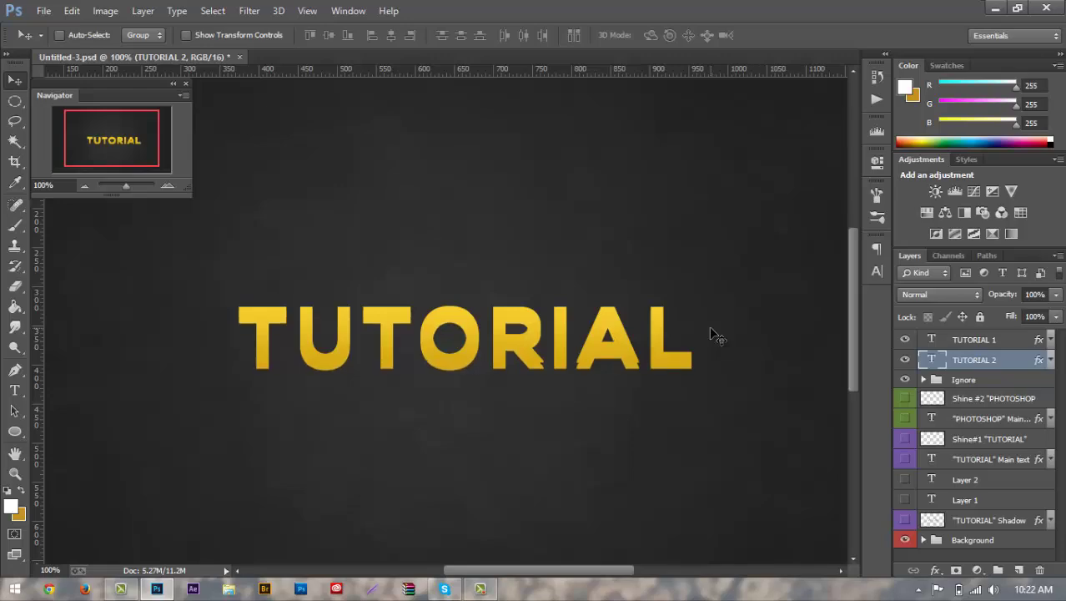
Add a Color Overlay to TUTORIAL 2, sampling the text yellow and darkening it to #7f6818
{"action": "double_click", "coordinate": [1016, 363]}
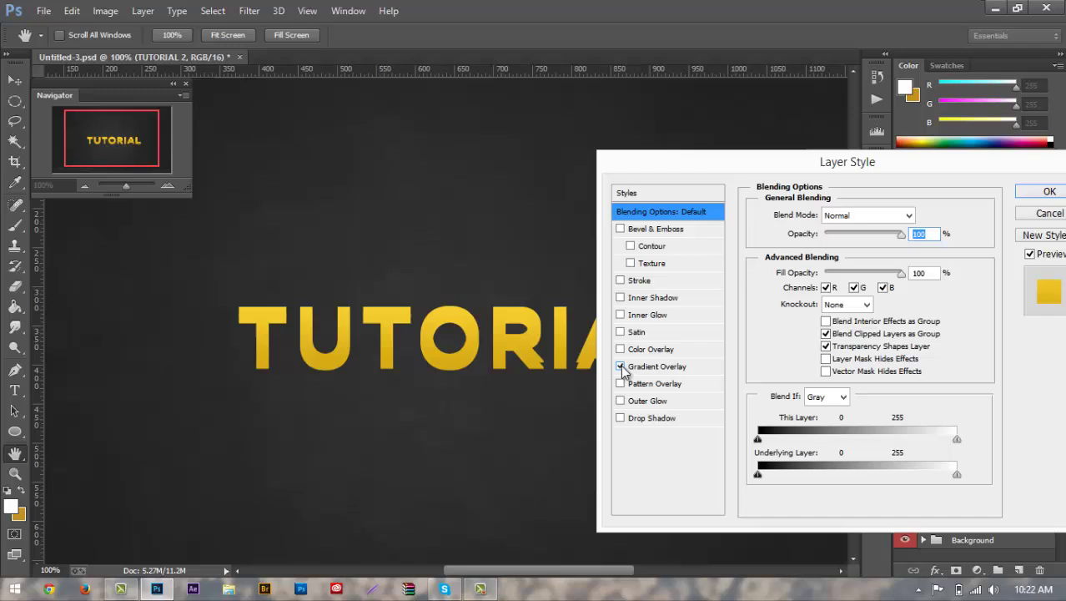
{"action": "left_click", "coordinate": [621, 349]}
{"action": "left_click", "coordinate": [661, 349]}
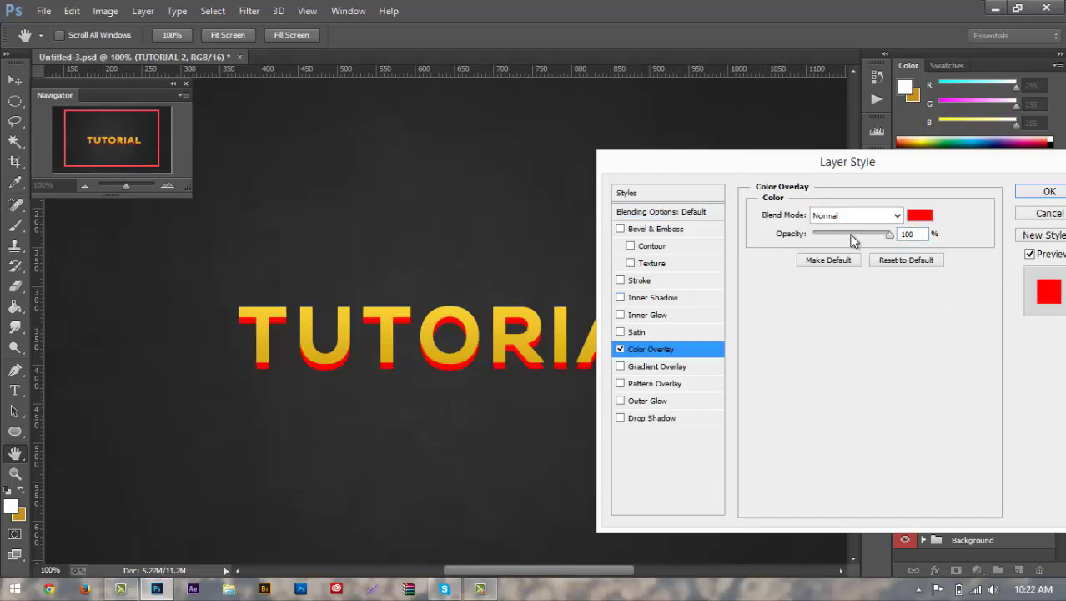
{"action": "left_click", "coordinate": [922, 216]}
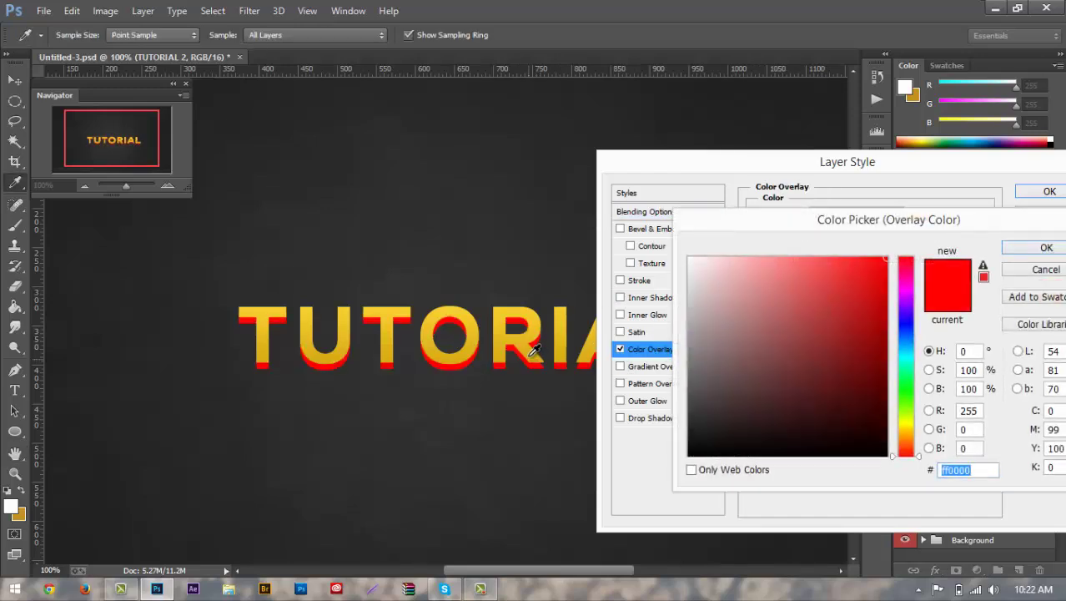
{"action": "left_click", "coordinate": [534, 351]}
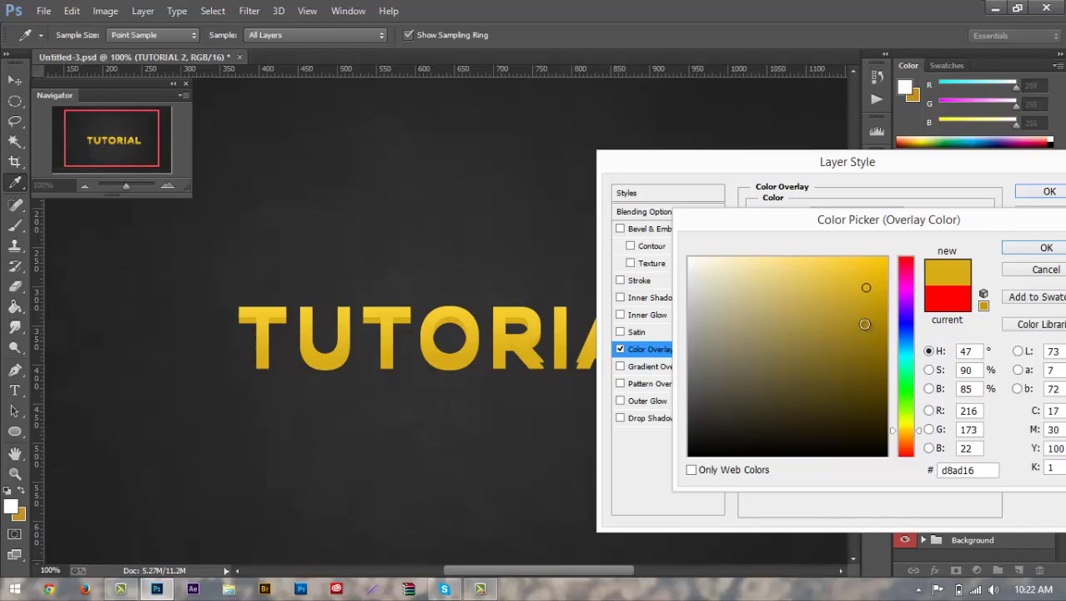
{"action": "left_click_drag", "start_coordinate": [865, 324], "coordinate": [859, 371]}
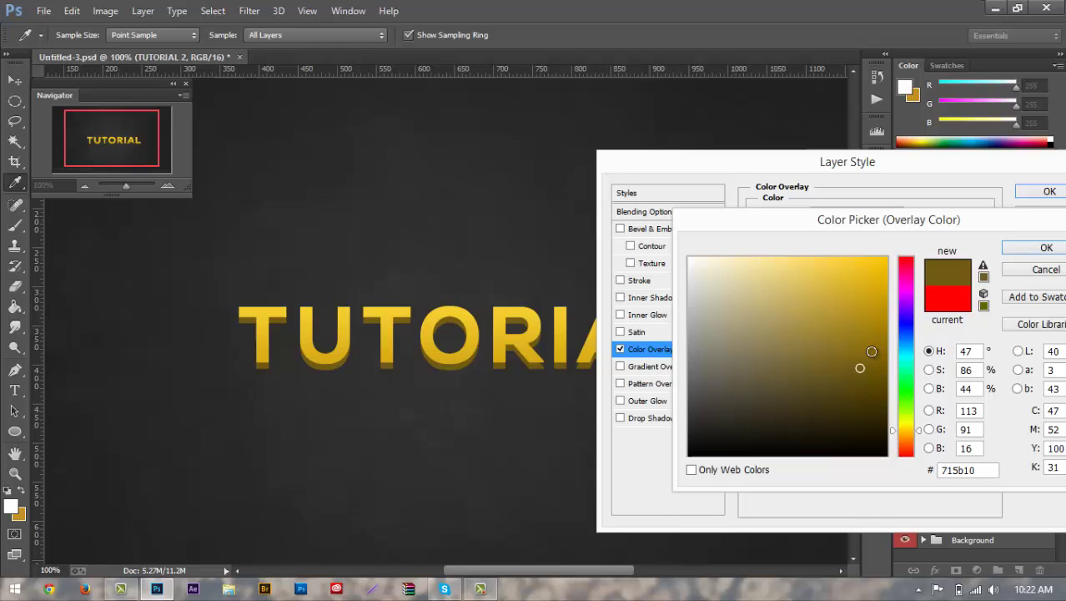
{"action": "left_click", "coordinate": [848, 354]}
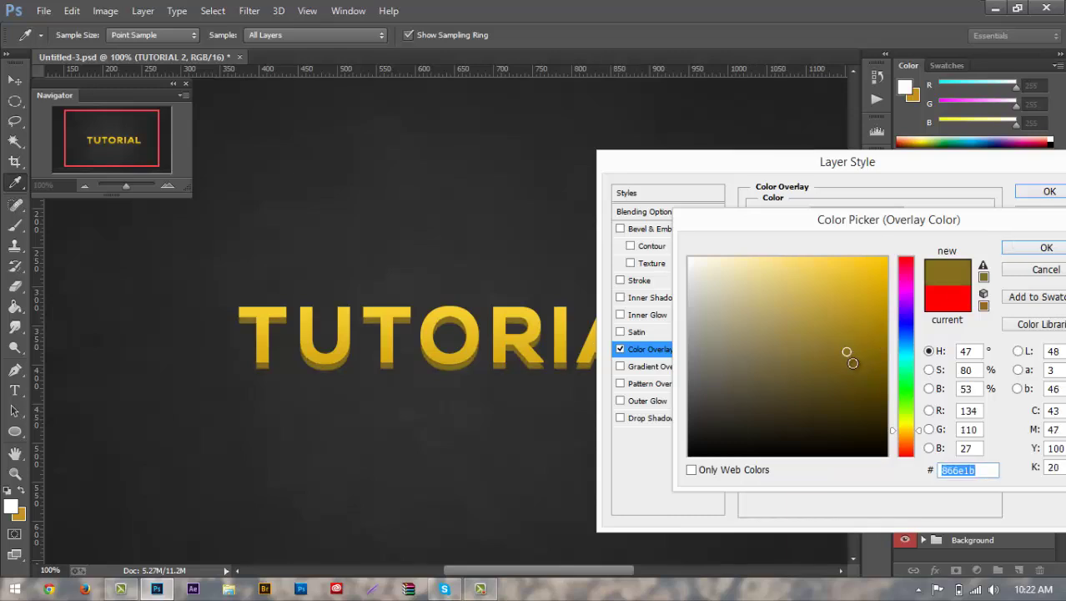
{"action": "left_click", "coordinate": [852, 361]}
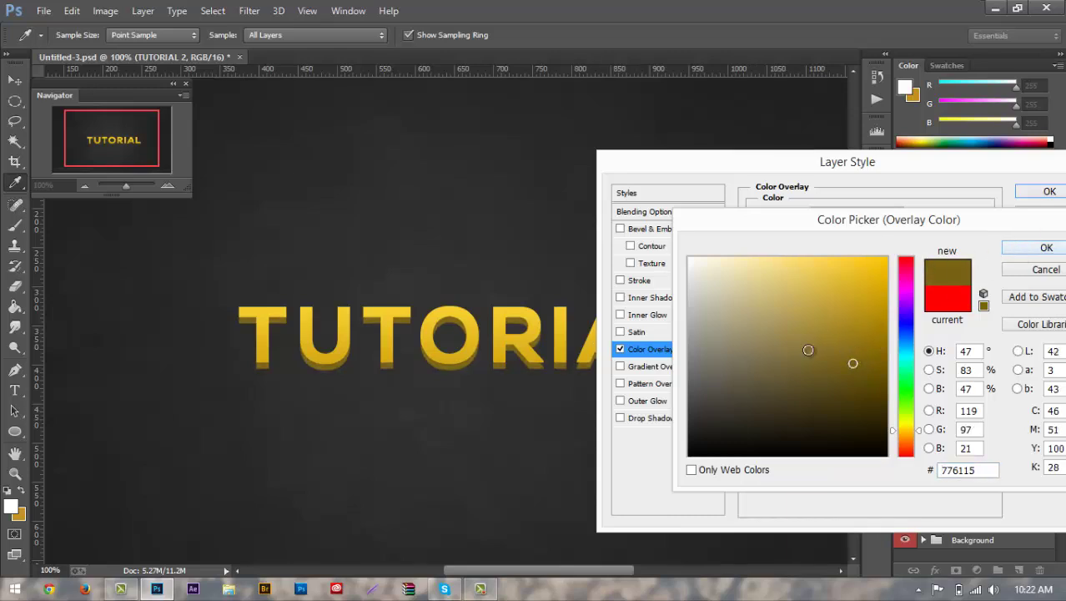
{"action": "left_click_drag", "start_coordinate": [839, 349], "coordinate": [848, 357]}
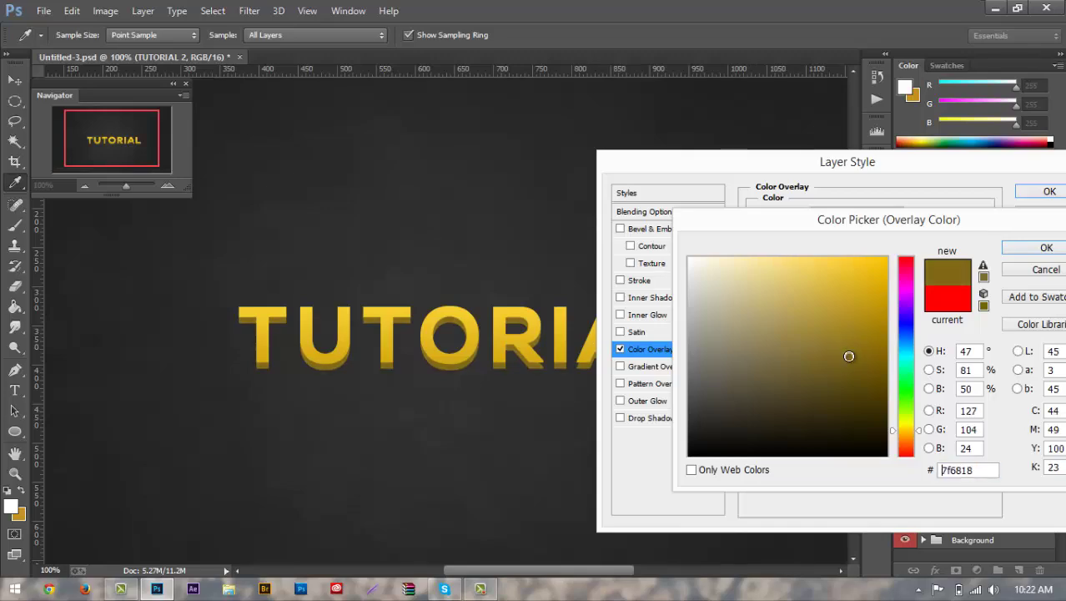
{"action": "left_click", "coordinate": [1044, 247]}
{"action": "left_click", "coordinate": [1047, 192]}
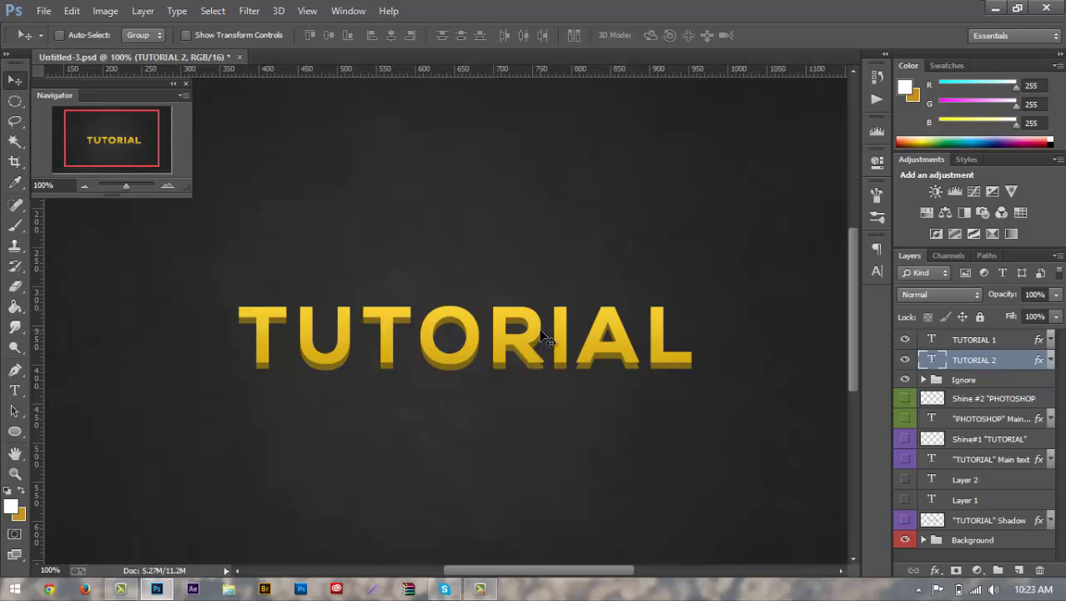
Rasterize the type on TUTORIAL 2, then on TUTORIAL 1
{"action": "scroll", "coordinate": [542, 336], "scroll_direction": "up", "scroll_amount": 3}
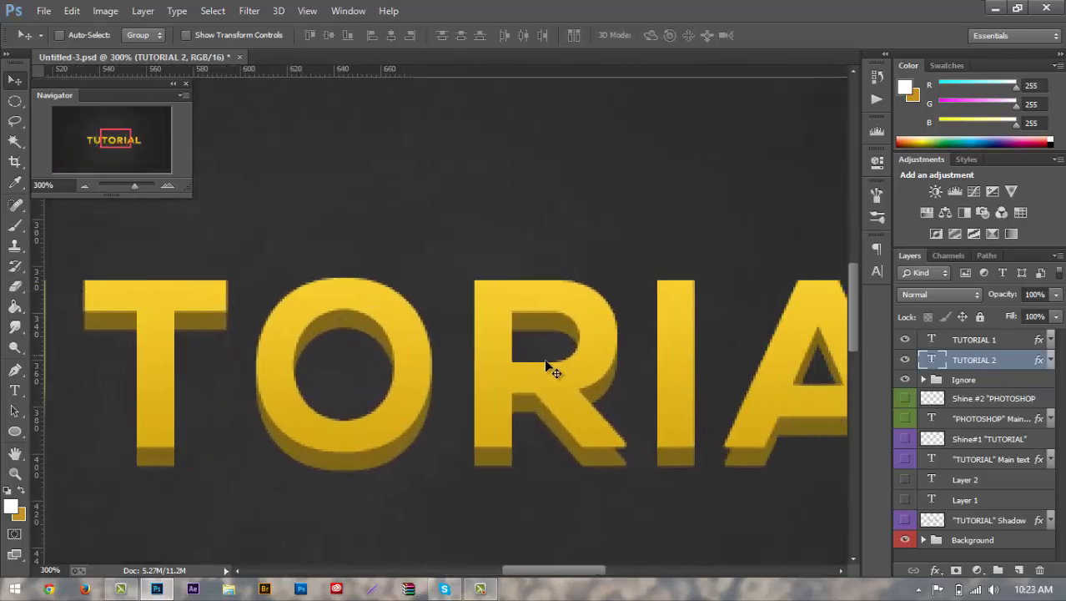
{"action": "scroll", "coordinate": [551, 370], "scroll_direction": "right", "scroll_amount": 5}
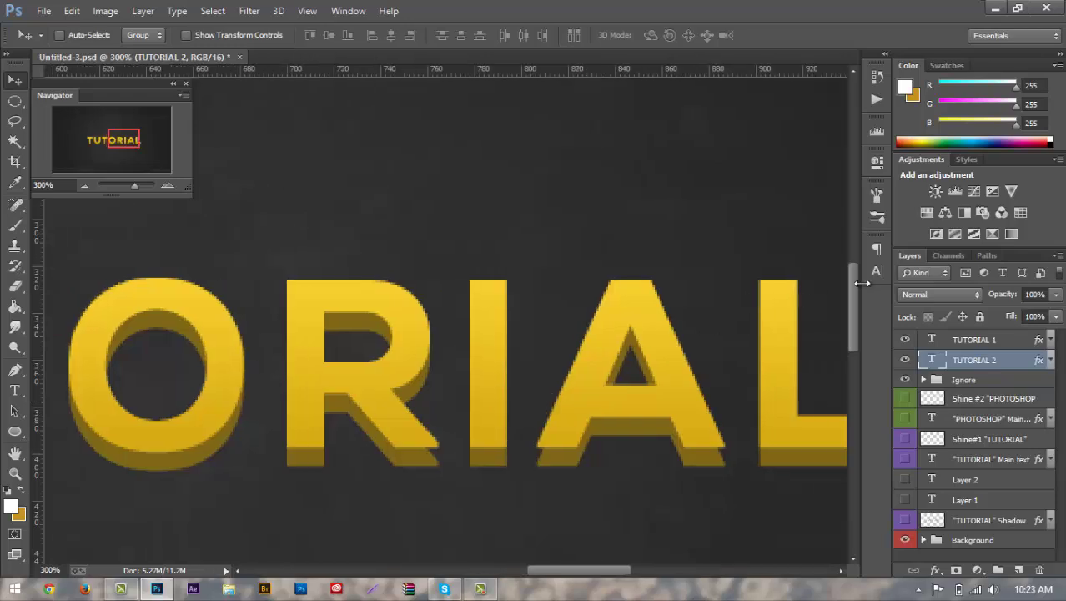
{"action": "scroll", "coordinate": [849, 316], "scroll_direction": "down", "scroll_amount": 2}
{"action": "scroll", "coordinate": [848, 316], "scroll_direction": "up", "scroll_amount": 2}
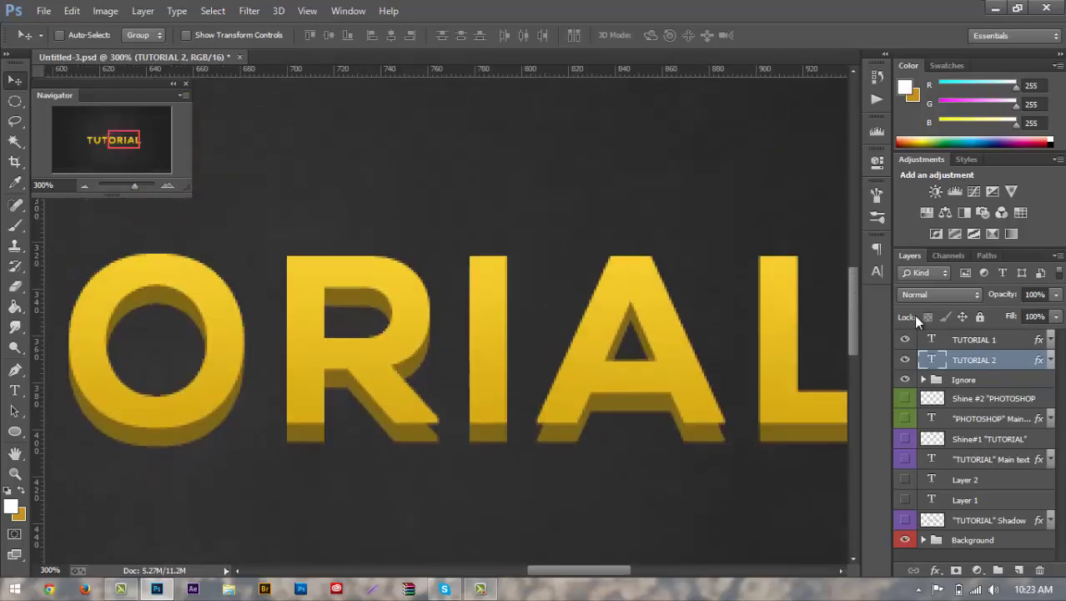
{"action": "right_click", "coordinate": [999, 361]}
{"action": "left_click", "coordinate": [761, 245]}
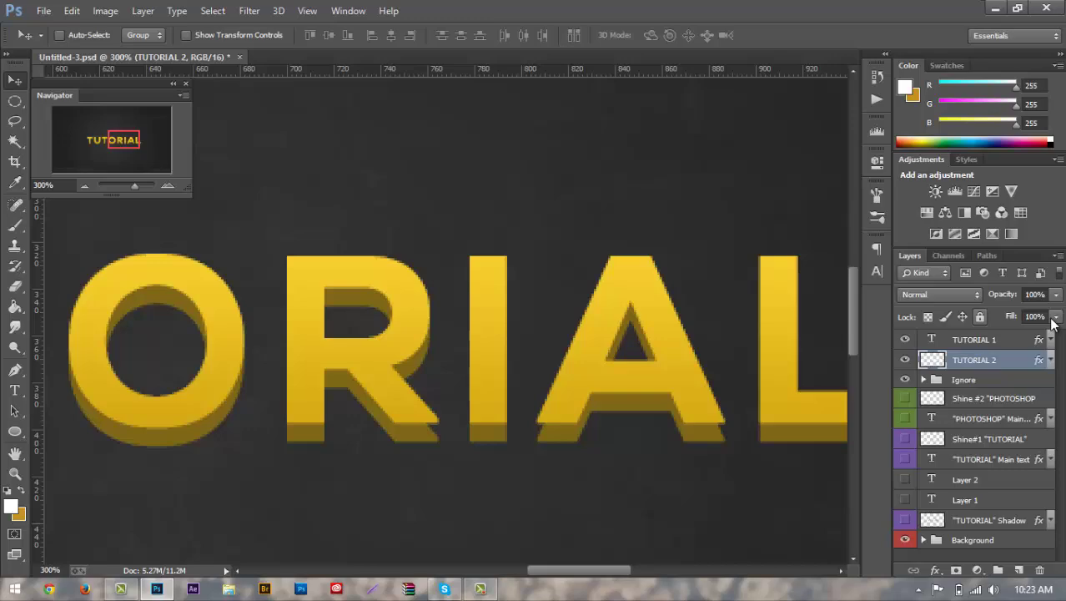
{"action": "right_click", "coordinate": [1017, 339]}
{"action": "left_click", "coordinate": [763, 245]}
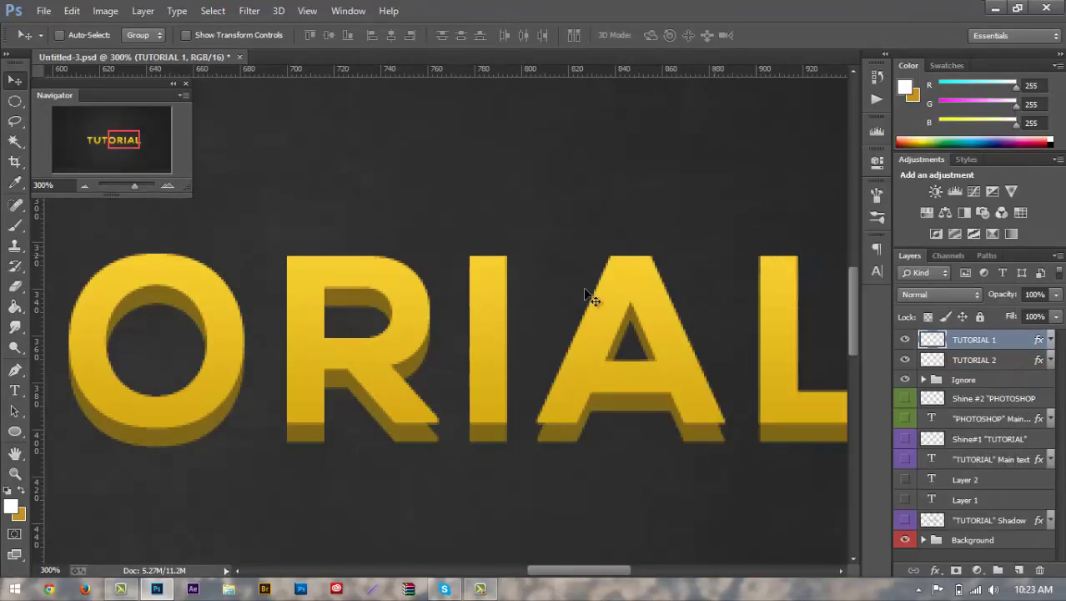
Zoom to 500% and select the shadow strip under the R's leg, trying a Content-Aware fill
{"action": "left_click_drag", "start_coordinate": [15, 101], "coordinate": [48, 102]}
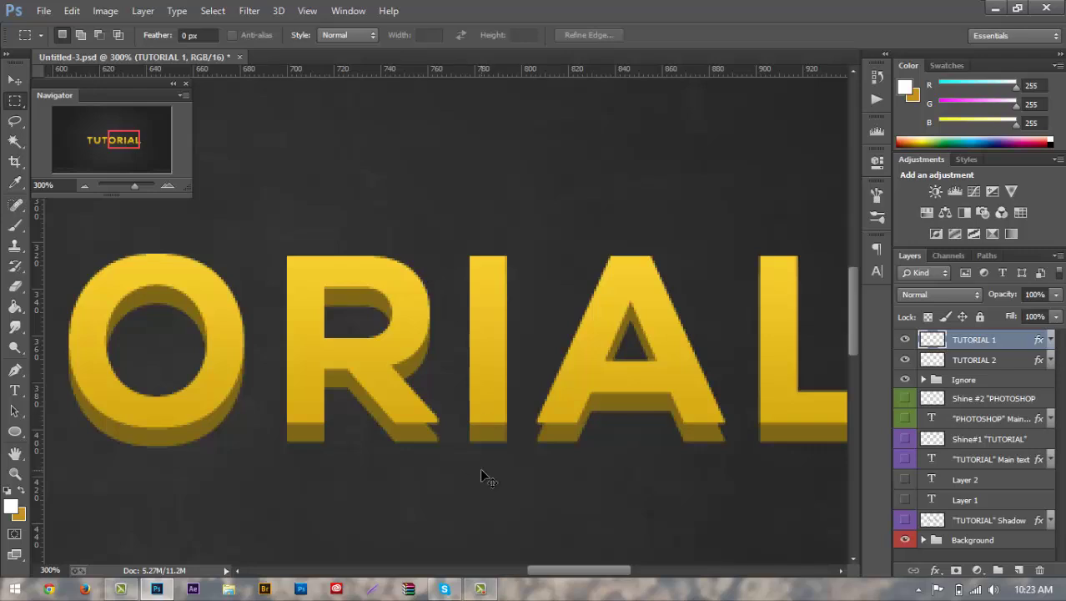
{"action": "key", "text": "ctrl+plus"}
{"action": "key", "text": "ctrl+plus"}
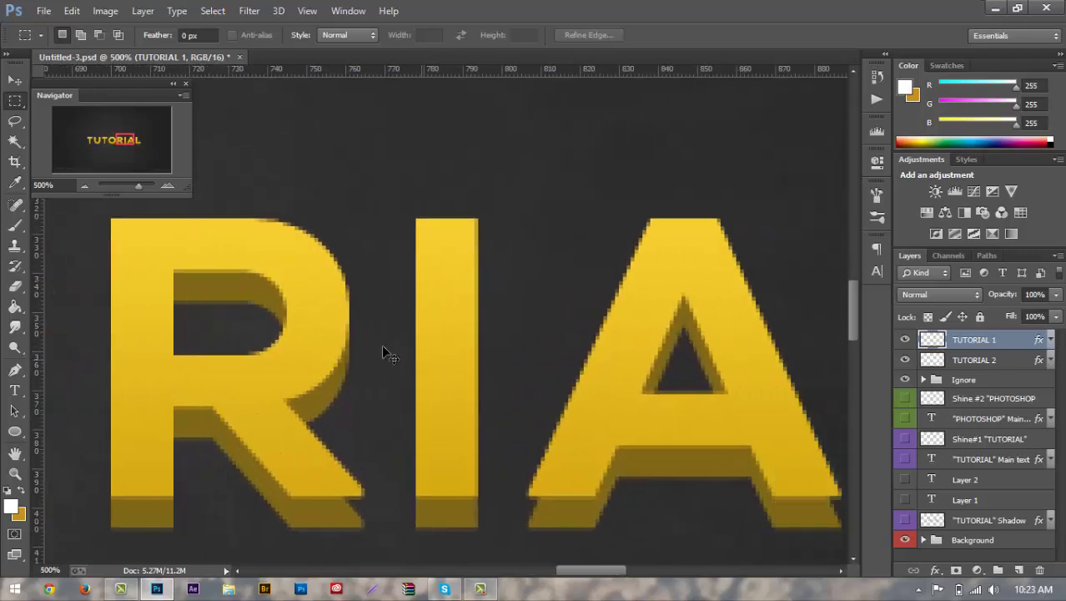
{"action": "scroll", "coordinate": [384, 352], "scroll_direction": "left", "scroll_amount": 2}
{"action": "scroll", "coordinate": [388, 350], "scroll_direction": "down", "scroll_amount": 3}
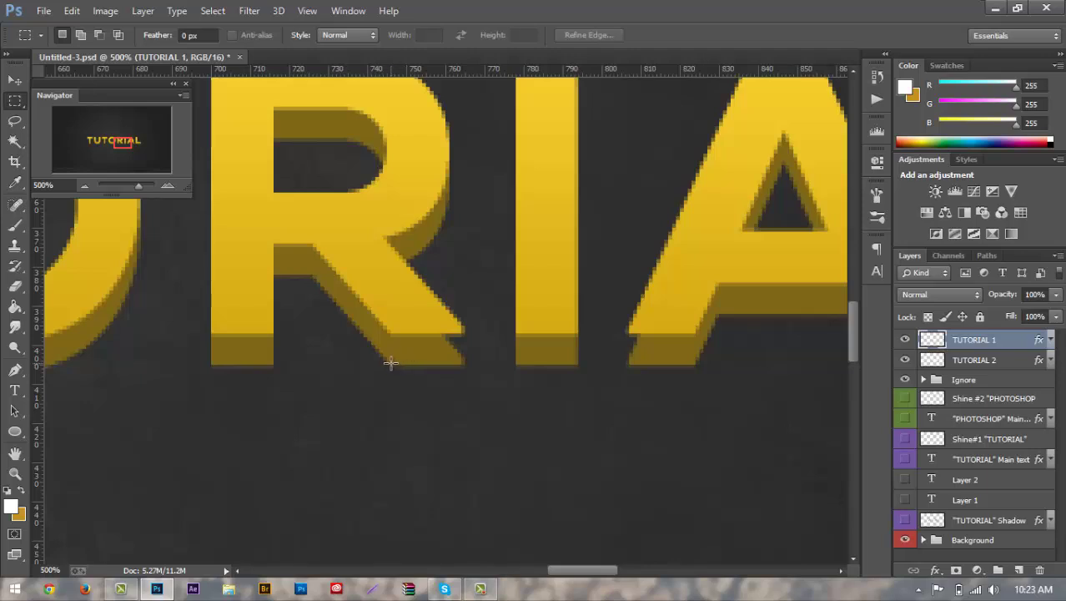
{"action": "left_click_drag", "start_coordinate": [391, 363], "coordinate": [460, 328]}
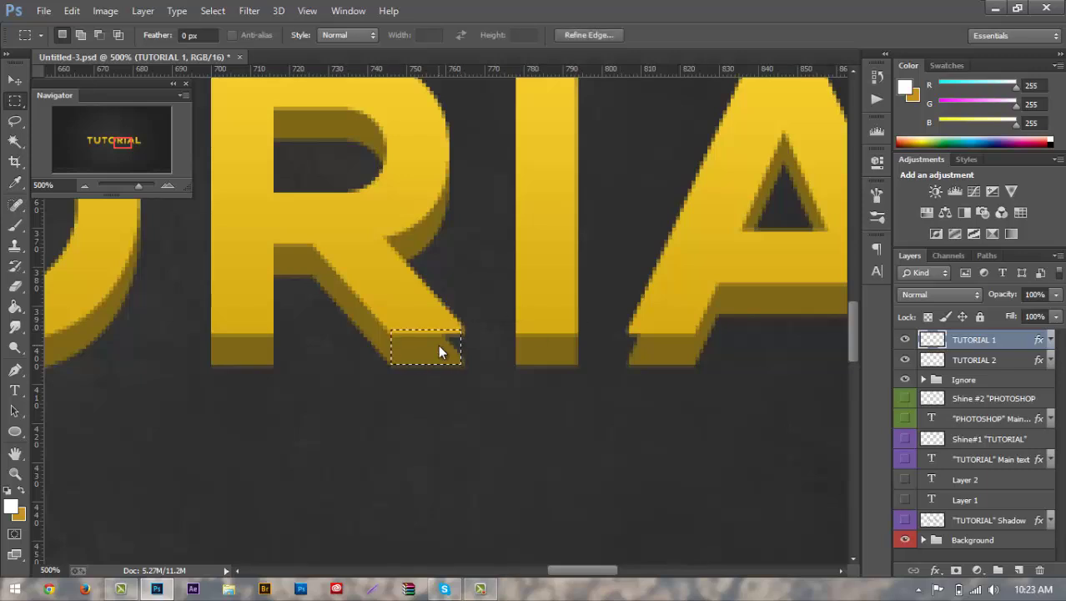
{"action": "right_click", "coordinate": [438, 345]}
{"action": "left_click", "coordinate": [476, 235]}
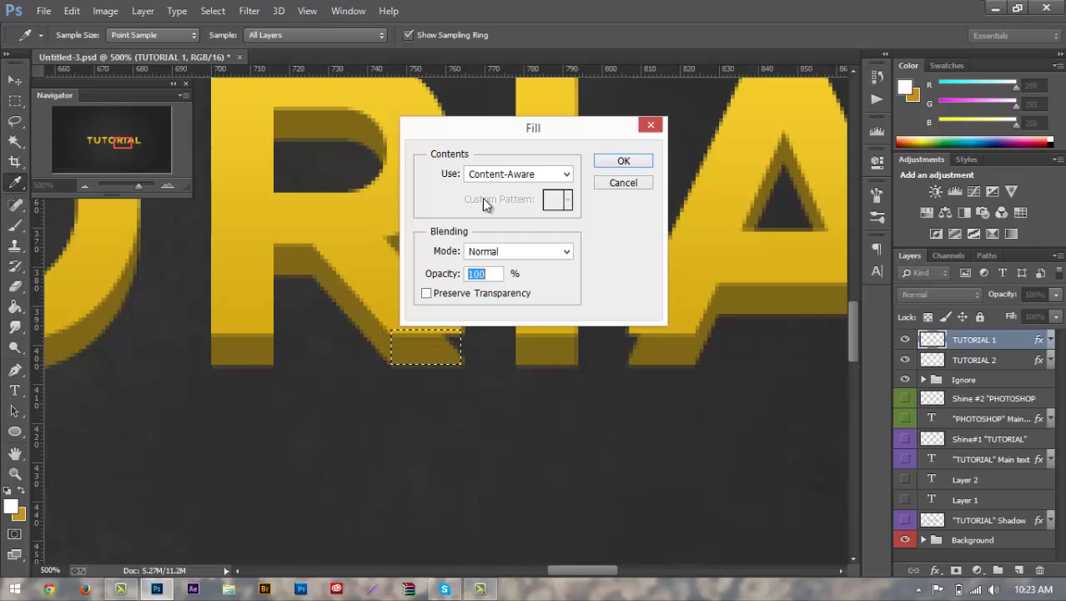
{"action": "left_click", "coordinate": [492, 174]}
{"action": "left_click", "coordinate": [492, 175]}
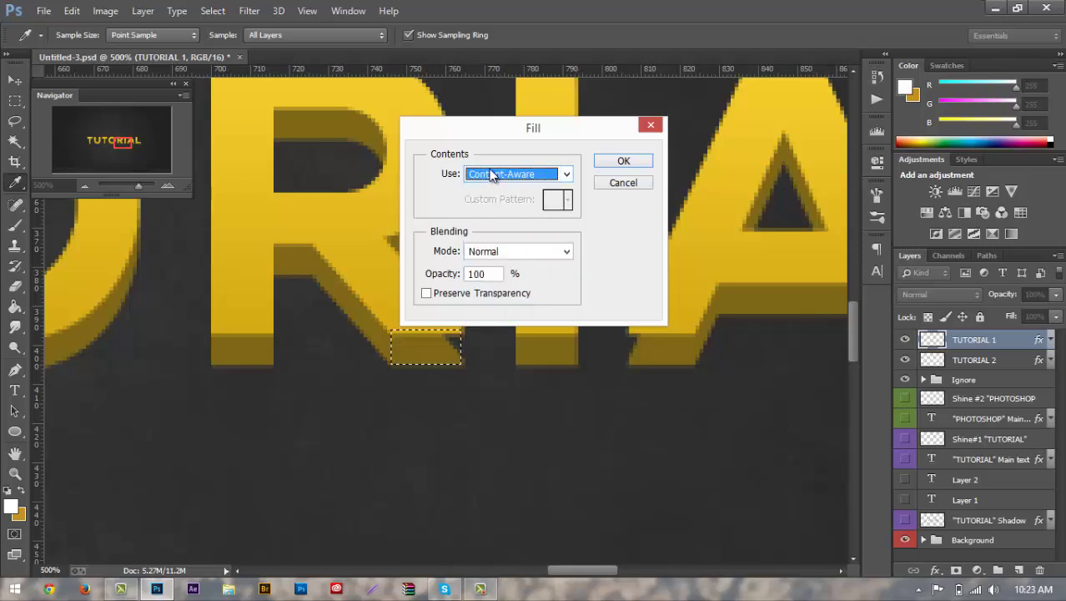
{"action": "left_click", "coordinate": [621, 161]}
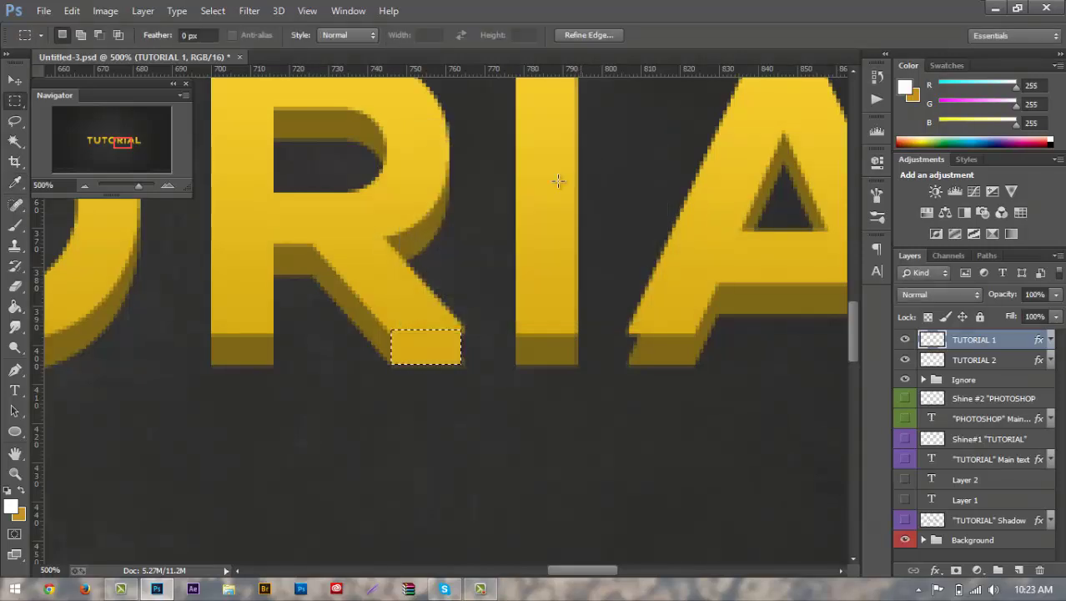
{"action": "key", "text": "ctrl+z"}
{"action": "key", "text": "ctrl+z"}
{"action": "key", "text": "ctrl+z"}
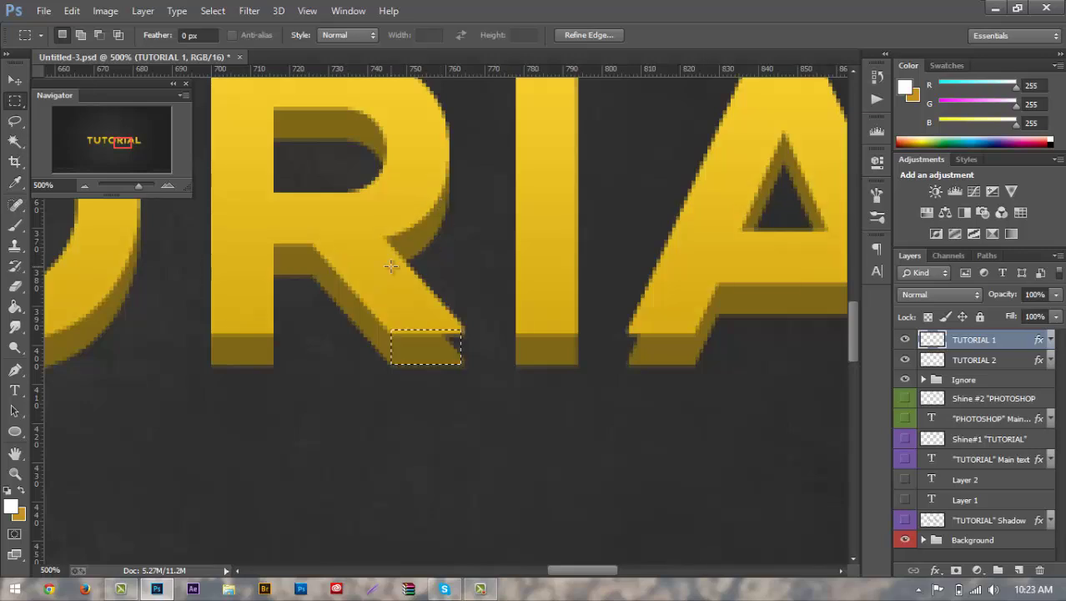
Content-Aware fill the gap under the R on TUTORIAL 2, then on TUTORIAL 1
{"action": "left_click", "coordinate": [981, 360]}
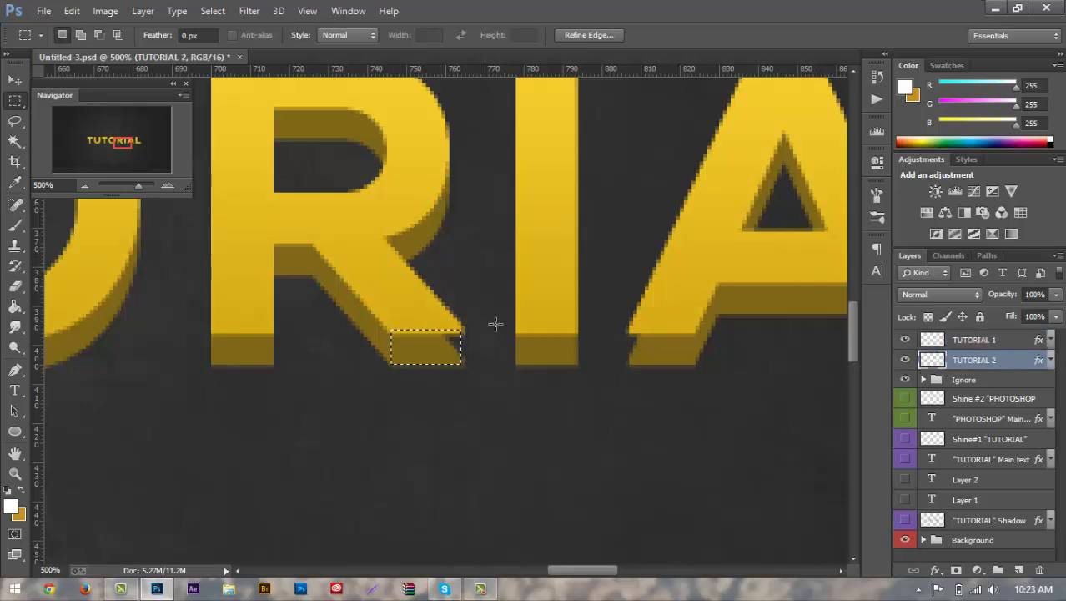
{"action": "right_click", "coordinate": [422, 354]}
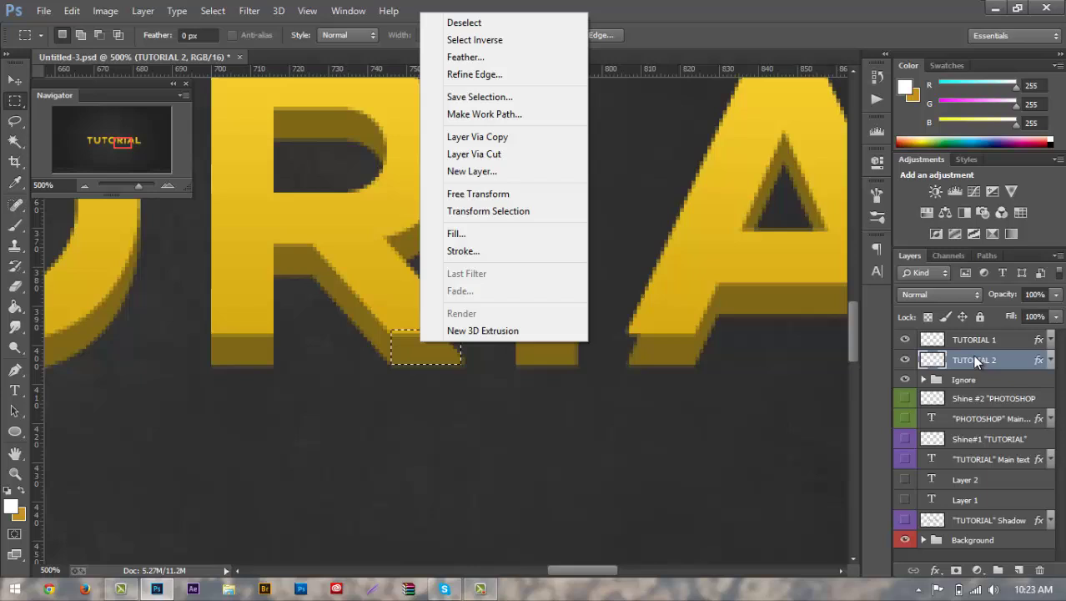
{"action": "left_click", "coordinate": [524, 233]}
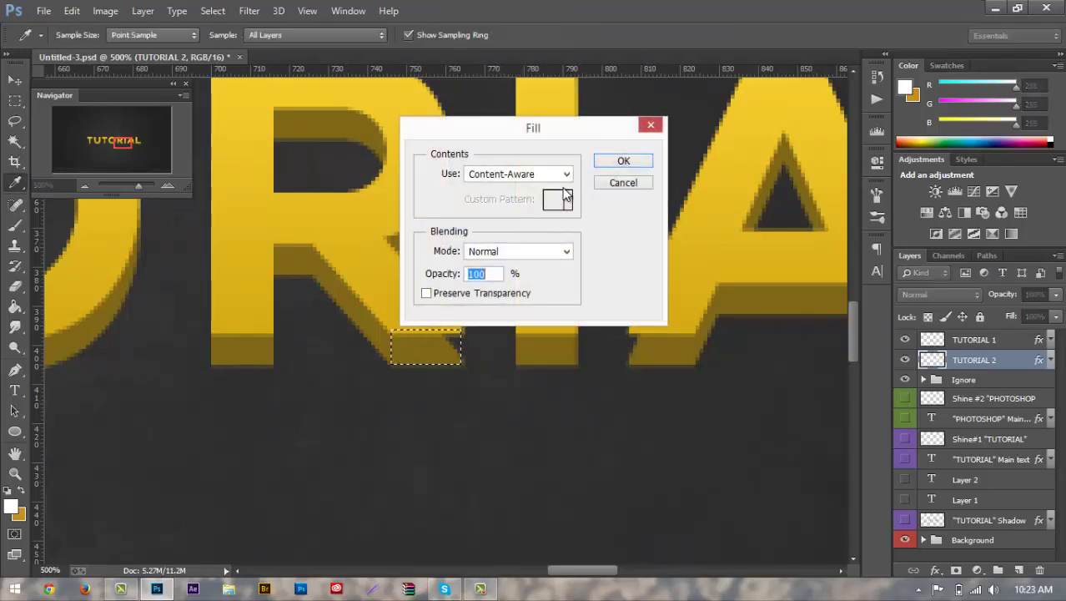
{"action": "left_click", "coordinate": [624, 161]}
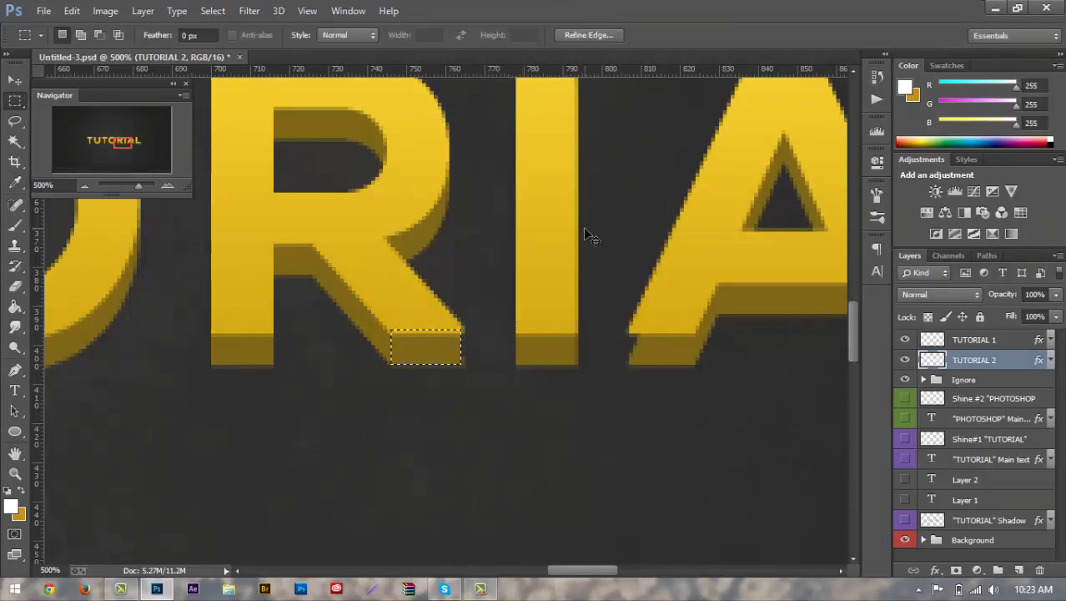
{"action": "key", "text": "ctrl+d"}
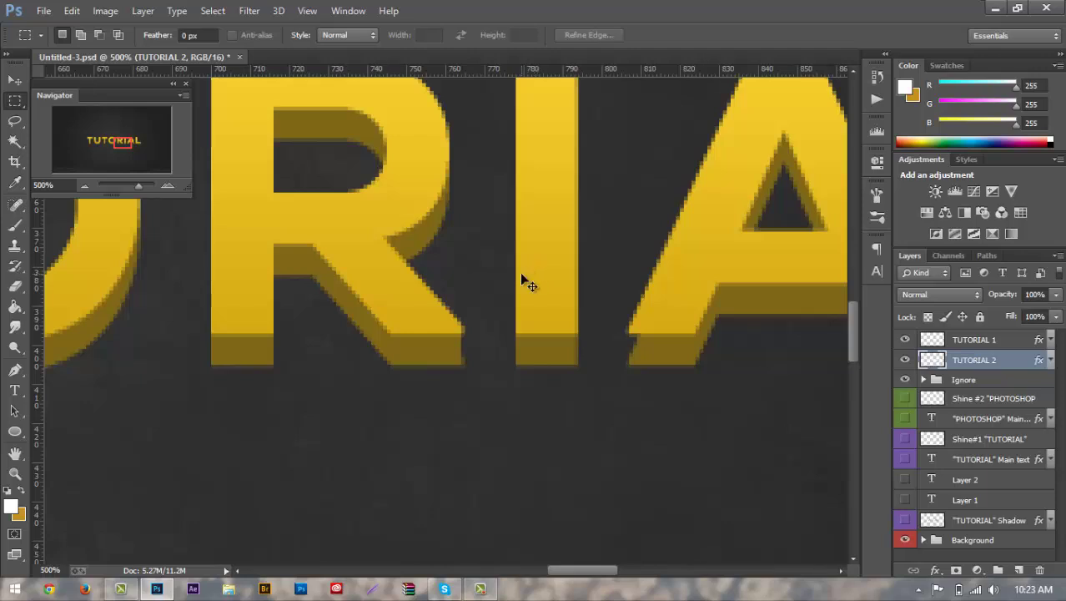
{"action": "key", "text": "ctrl+shift+d"}
{"action": "key", "text": "alt+bracketright"}
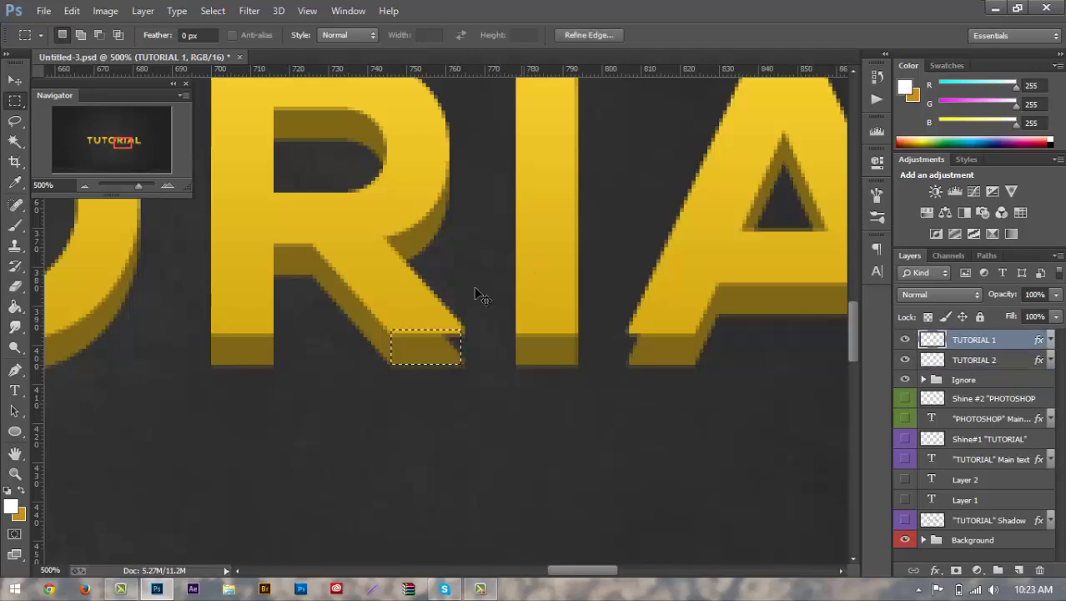
{"action": "key", "text": "Right"}
{"action": "right_click", "coordinate": [432, 341]}
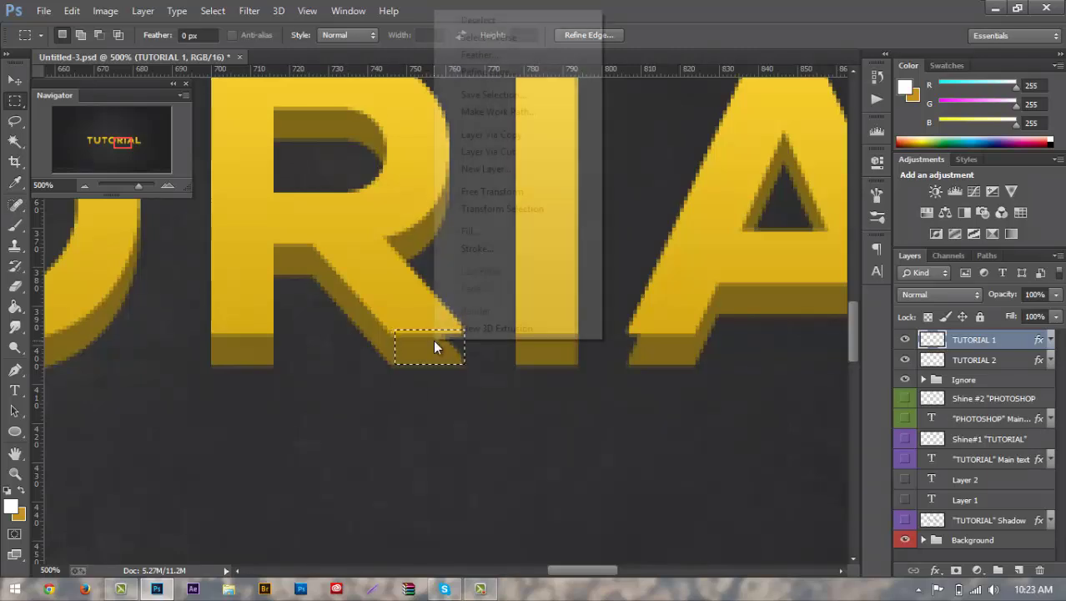
{"action": "left_click", "coordinate": [452, 229]}
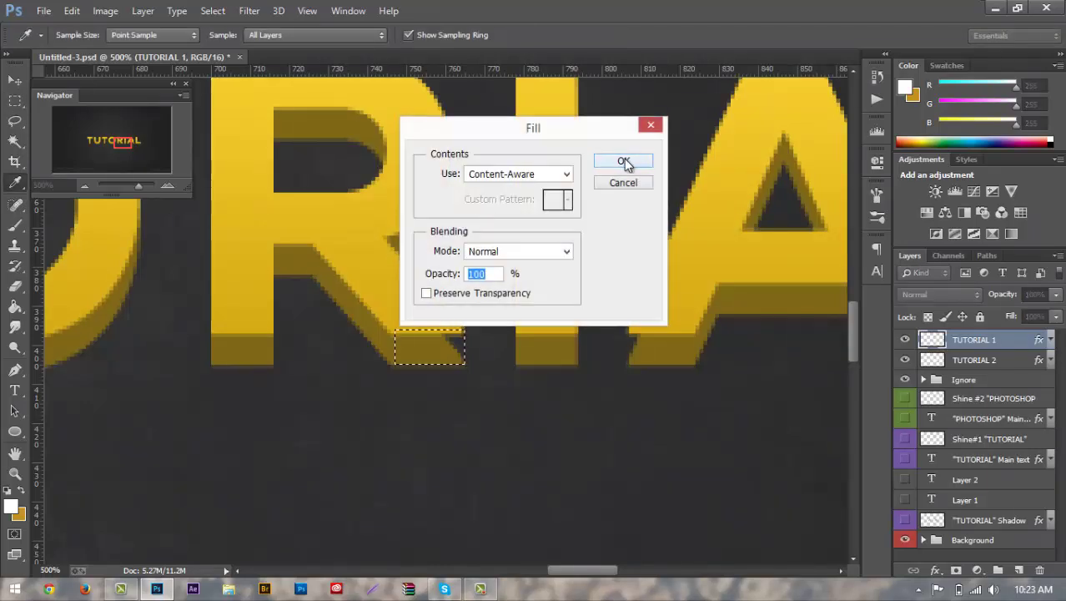
{"action": "left_click", "coordinate": [624, 162]}
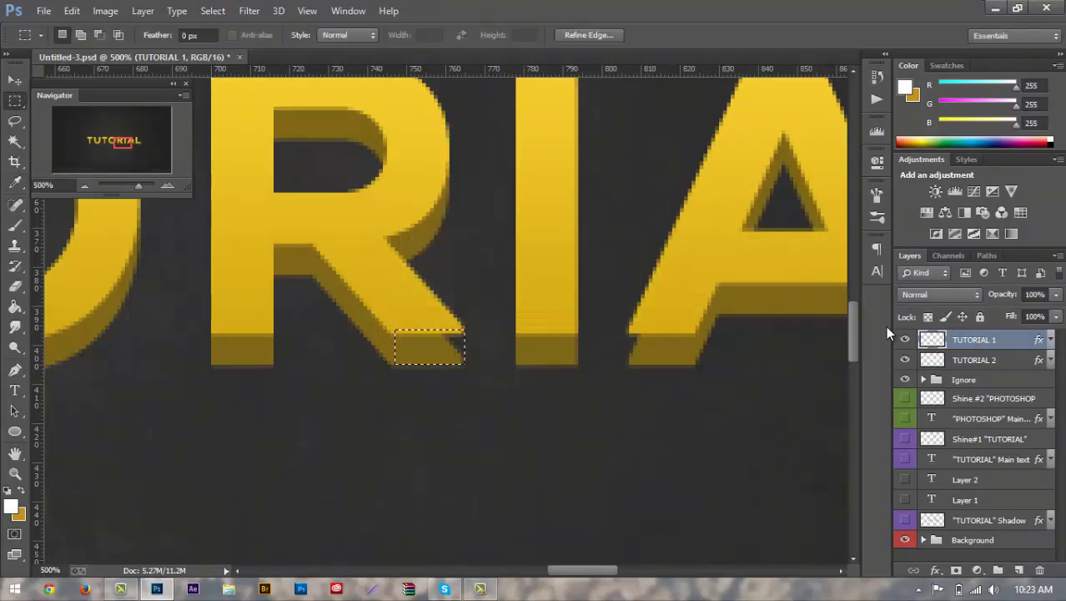
Content-Aware fill the shifted R selection on TUTORIAL 2 again, then deselect and check the word
{"action": "left_click", "coordinate": [926, 362]}
{"action": "right_click", "coordinate": [407, 354]}
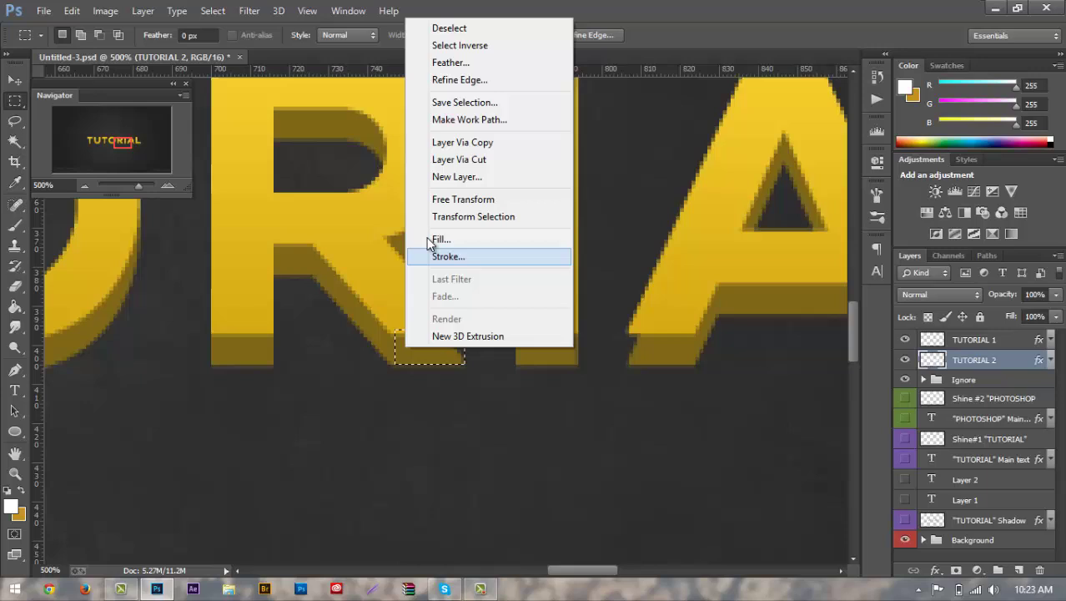
{"action": "left_click", "coordinate": [429, 238]}
{"action": "left_click", "coordinate": [625, 162]}
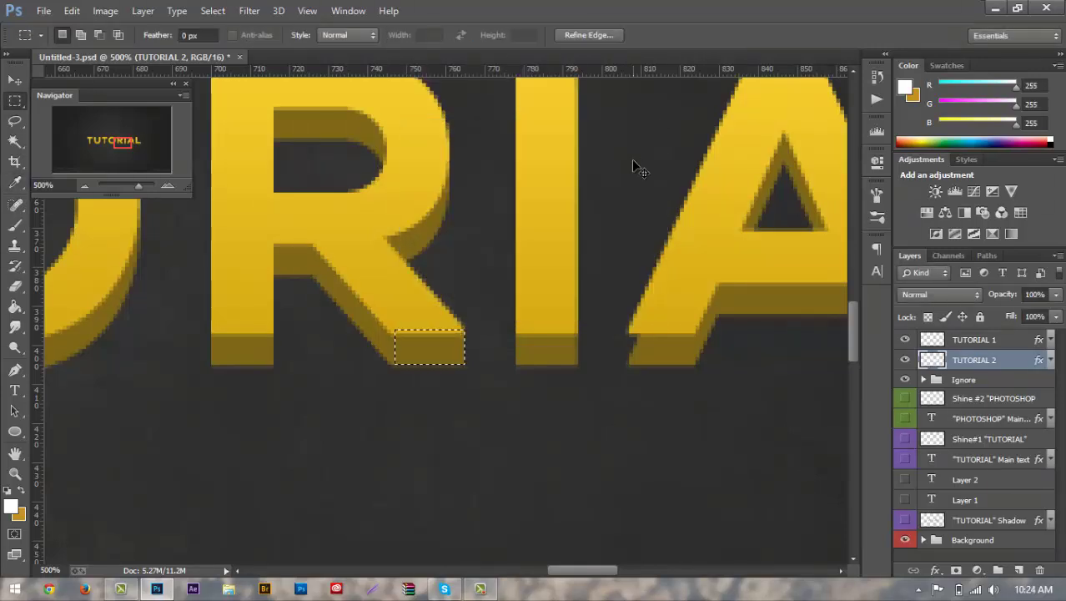
{"action": "key", "text": "m"}
{"action": "key", "text": "ctrl+d"}
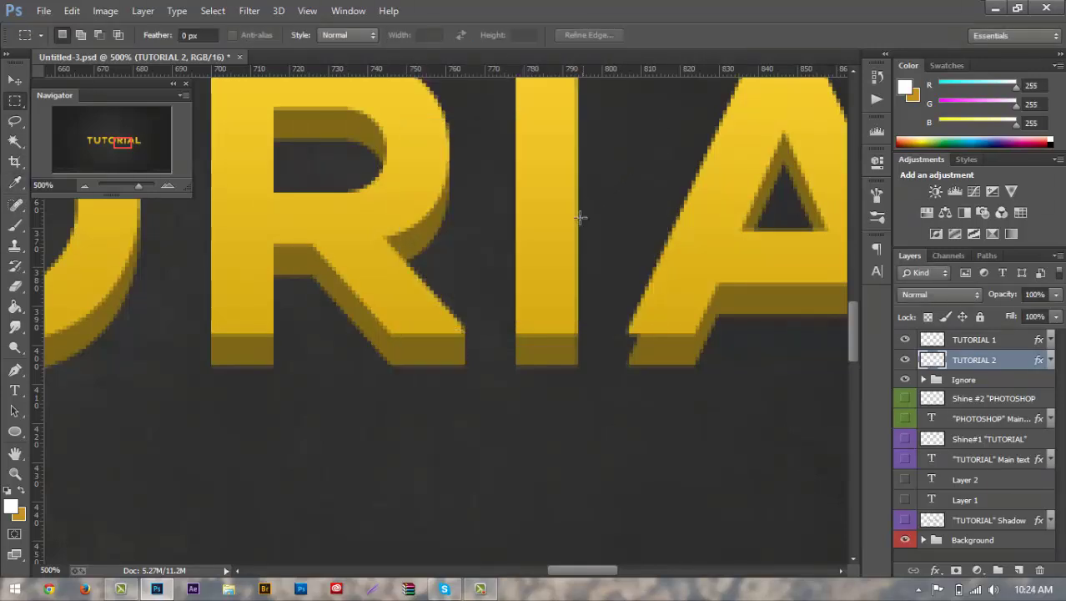
{"action": "key", "text": "ctrl+1"}
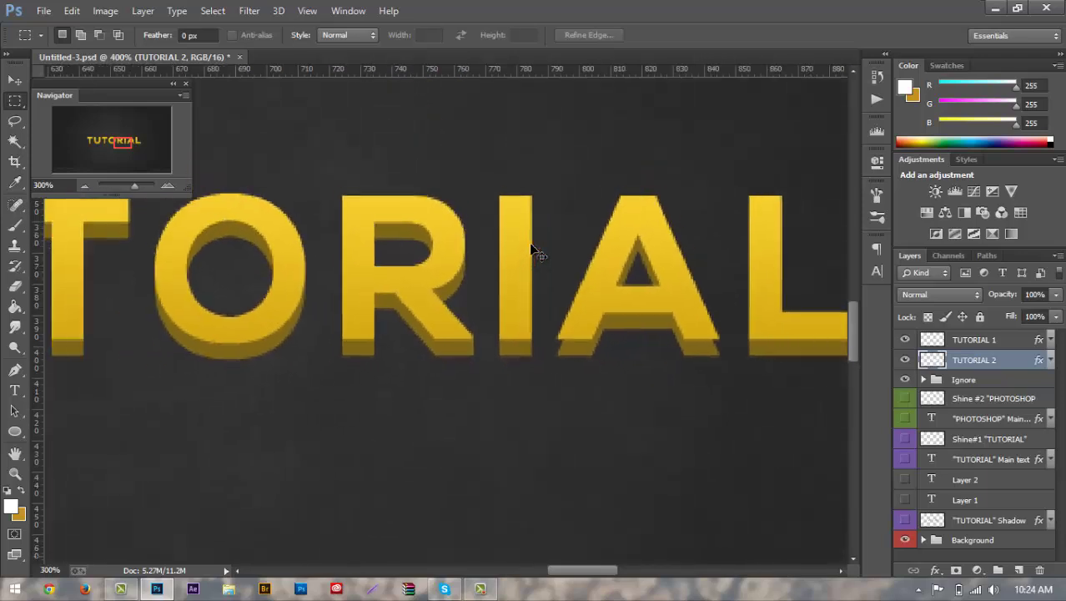
{"action": "key", "text": "ctrl+plus"}
{"action": "key", "text": "ctrl+plus"}
{"action": "key", "text": "ctrl+plus"}
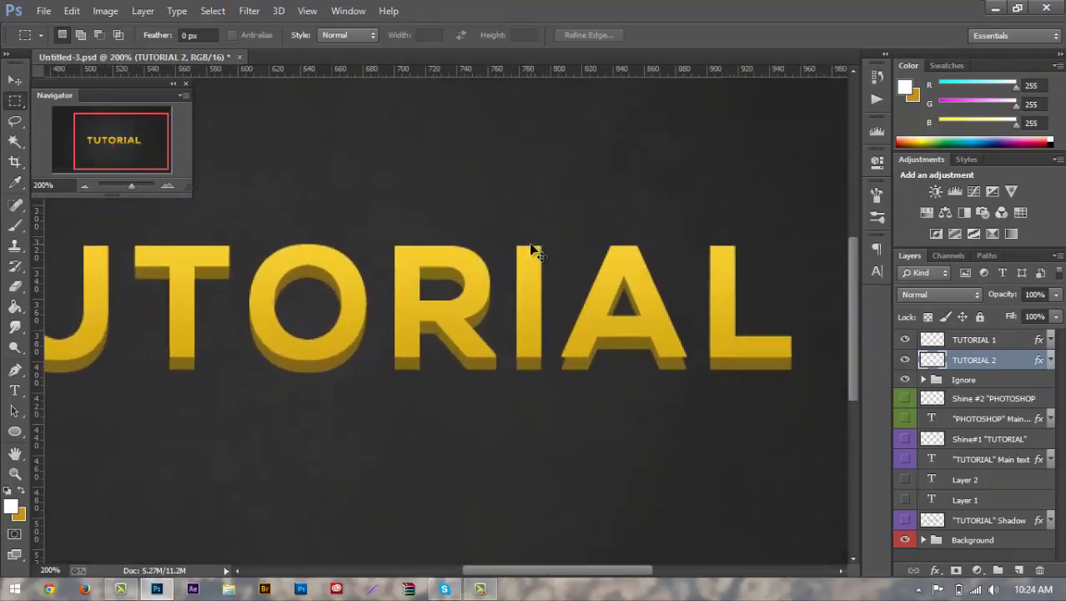
Content-Aware fill the shadow gap under the A's left leg
{"action": "scroll", "coordinate": [659, 354], "scroll_direction": "right", "scroll_amount": 6}
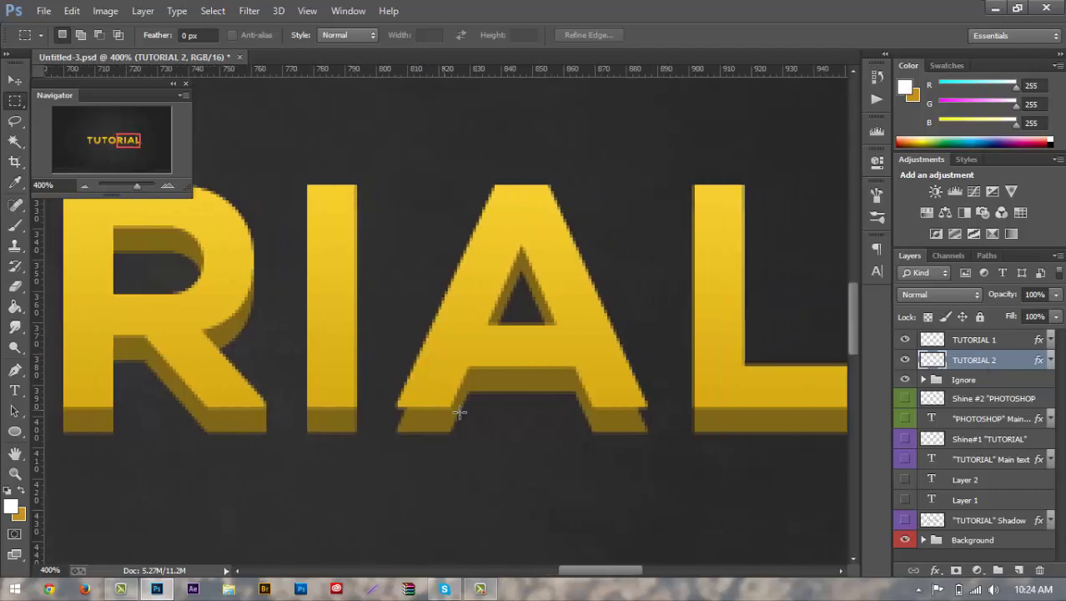
{"action": "left_click_drag", "start_coordinate": [396, 429], "coordinate": [450, 407]}
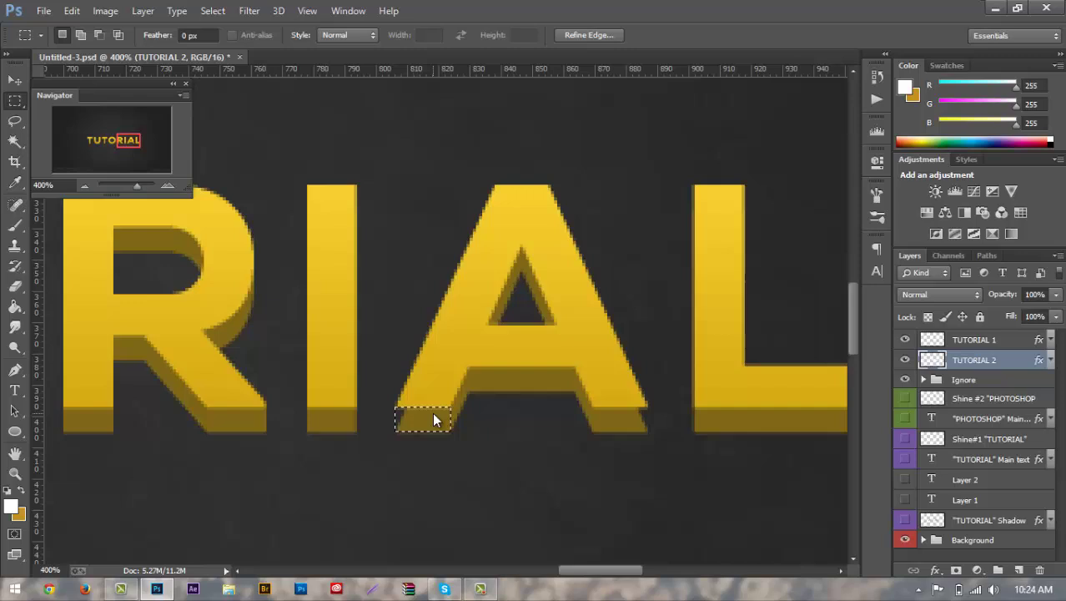
{"action": "right_click", "coordinate": [433, 412]}
{"action": "left_click", "coordinate": [467, 302]}
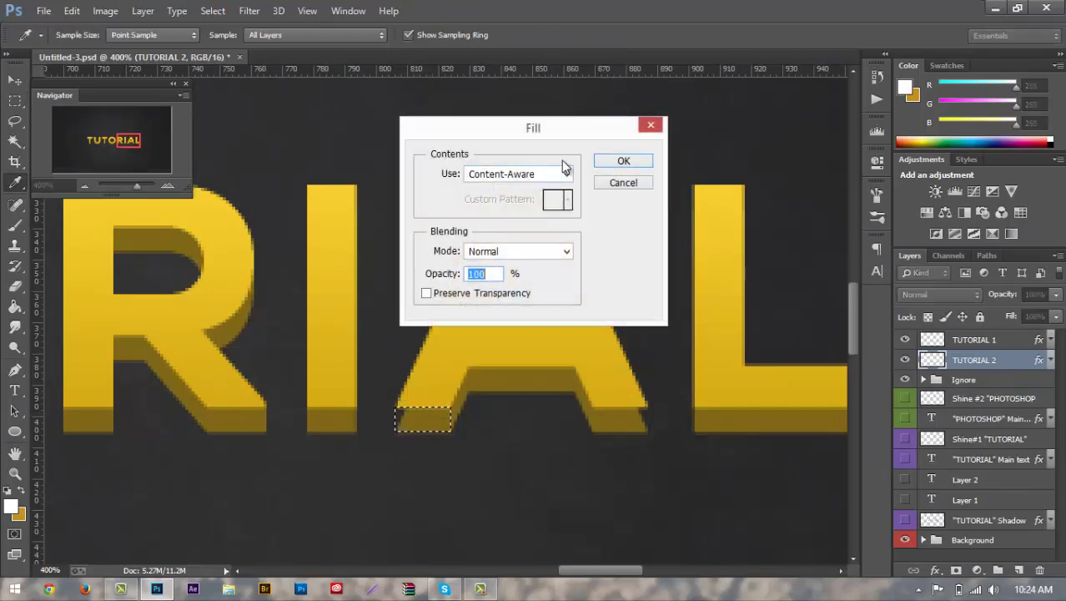
{"action": "left_click", "coordinate": [638, 163]}
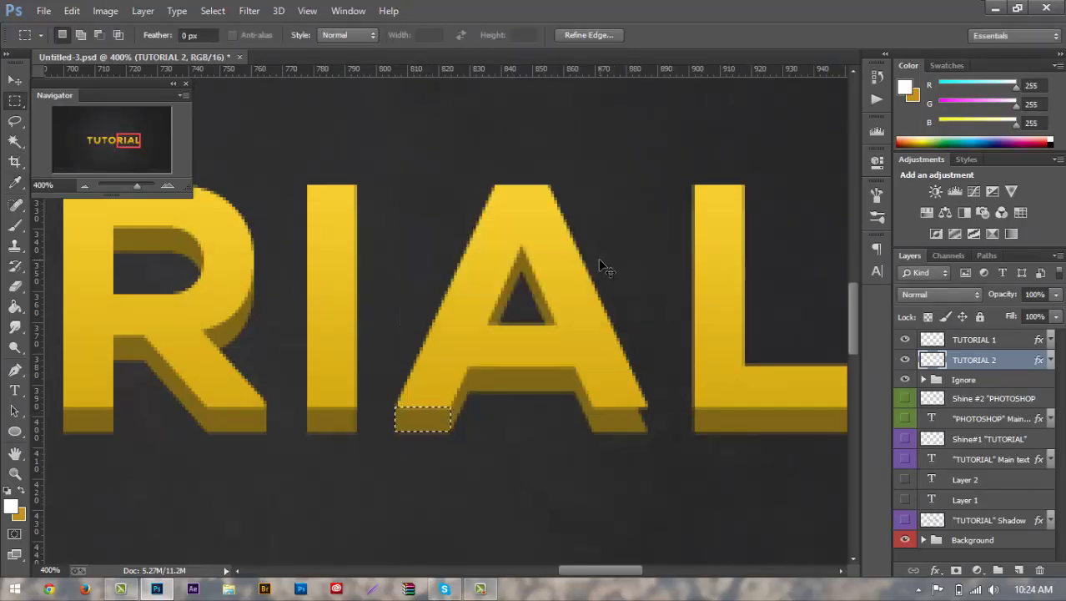
{"action": "key", "text": "ctrl+d"}
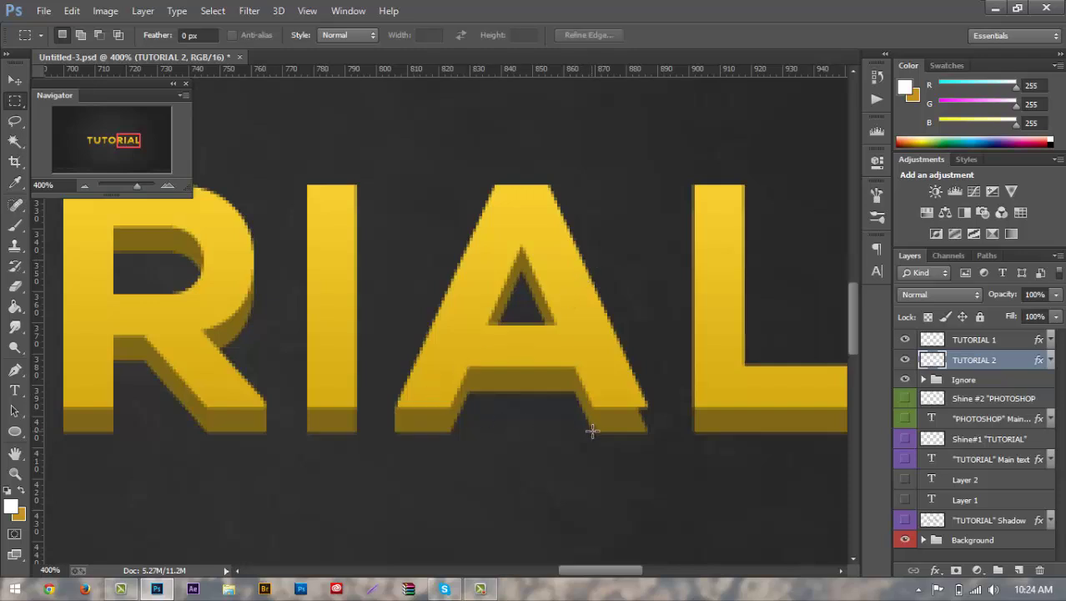
Content-Aware fill the gap under the A's right leg, redoing it with a shifted selection
{"action": "left_click_drag", "start_coordinate": [591, 430], "coordinate": [645, 408]}
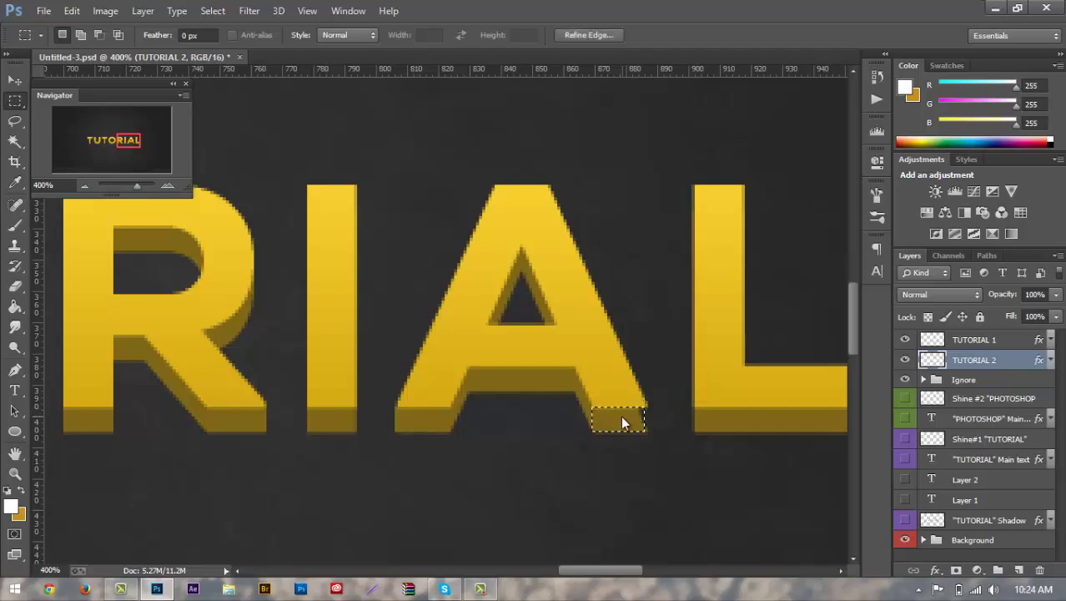
{"action": "right_click", "coordinate": [621, 416]}
{"action": "left_click", "coordinate": [653, 305]}
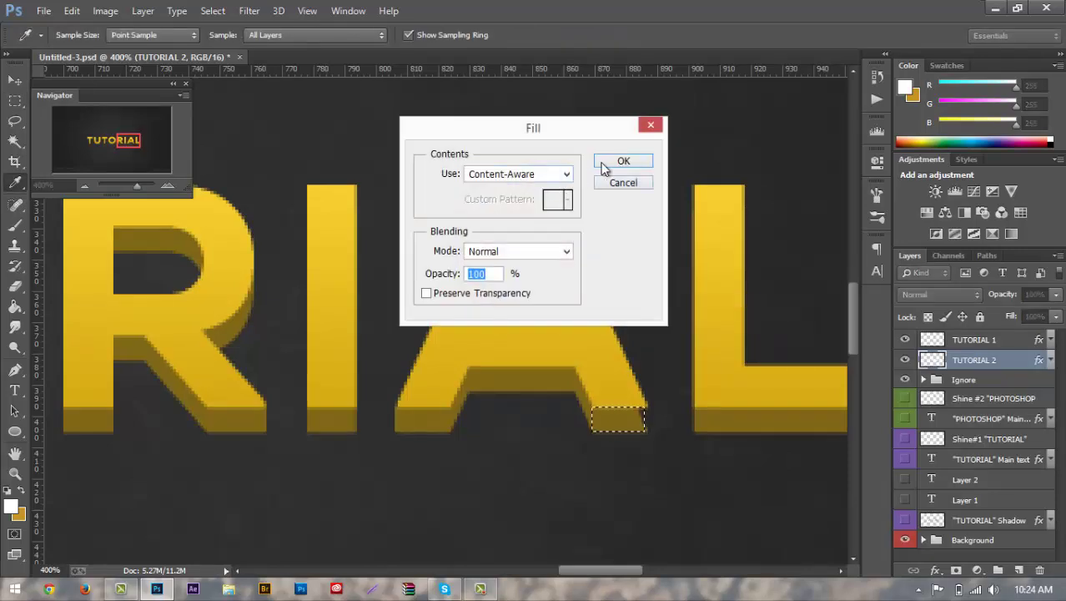
{"action": "left_click", "coordinate": [615, 162]}
{"action": "key", "text": "ctrl+d"}
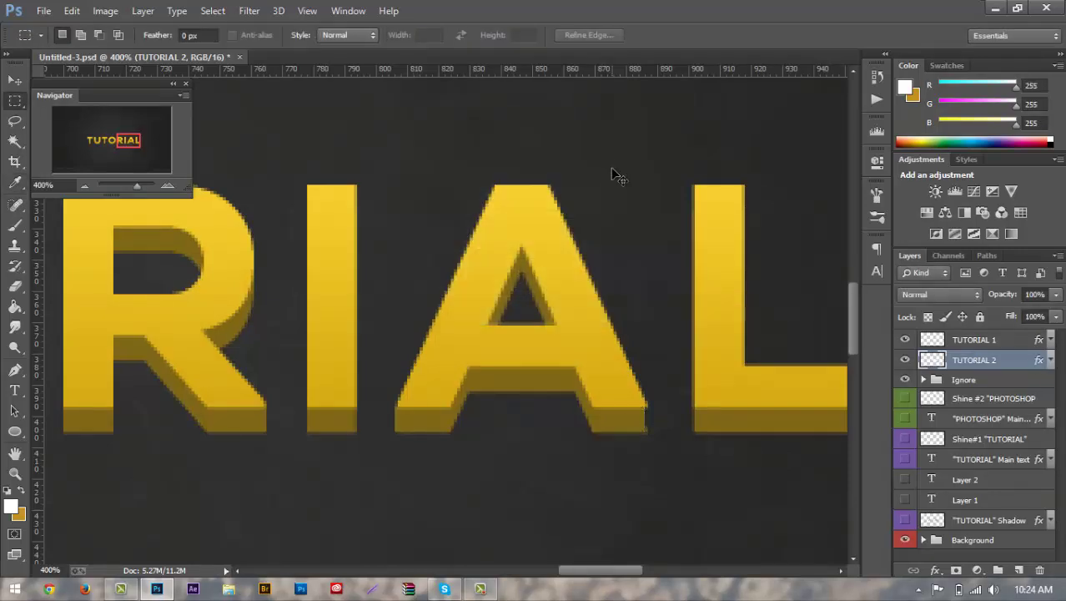
{"action": "key", "text": "ctrl+z"}
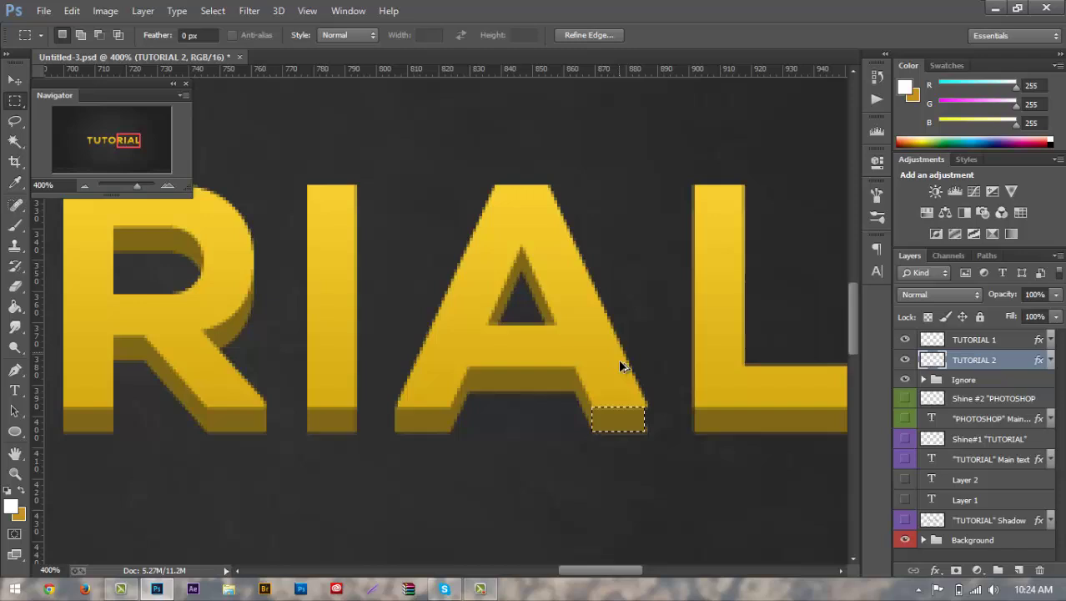
{"action": "left_click_drag", "start_coordinate": [631, 424], "coordinate": [634, 423]}
{"action": "right_click", "coordinate": [633, 420]}
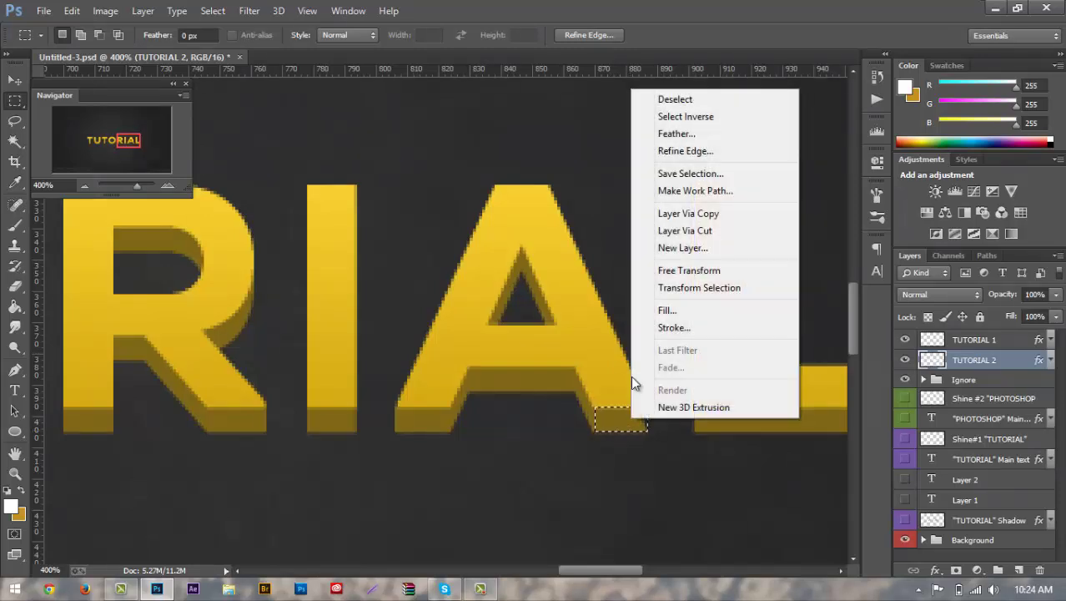
{"action": "left_click", "coordinate": [659, 311]}
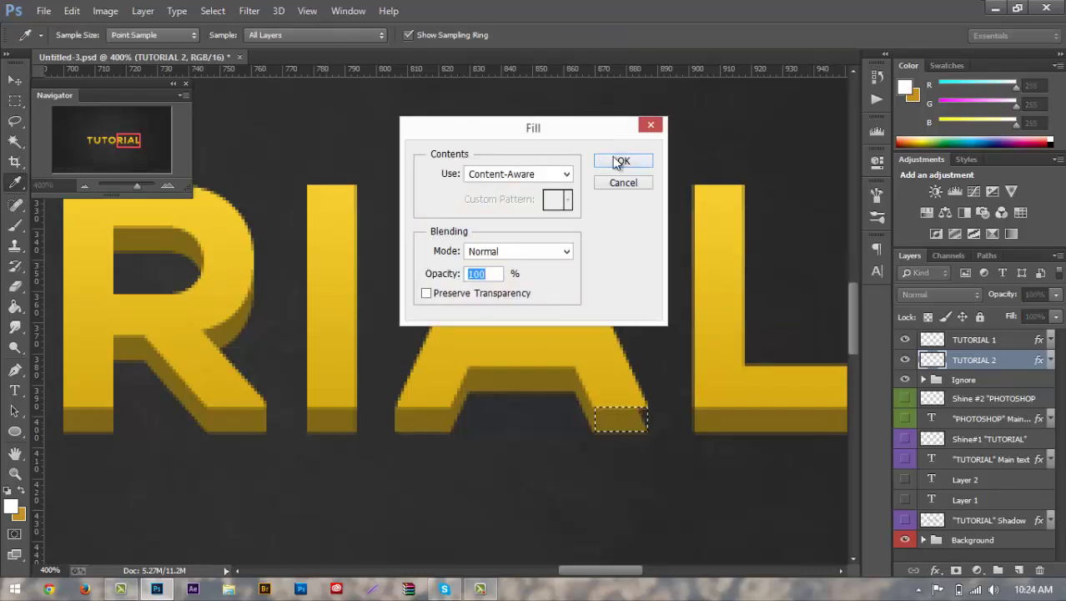
{"action": "left_click", "coordinate": [614, 161]}
{"action": "key", "text": "ctrl+d"}
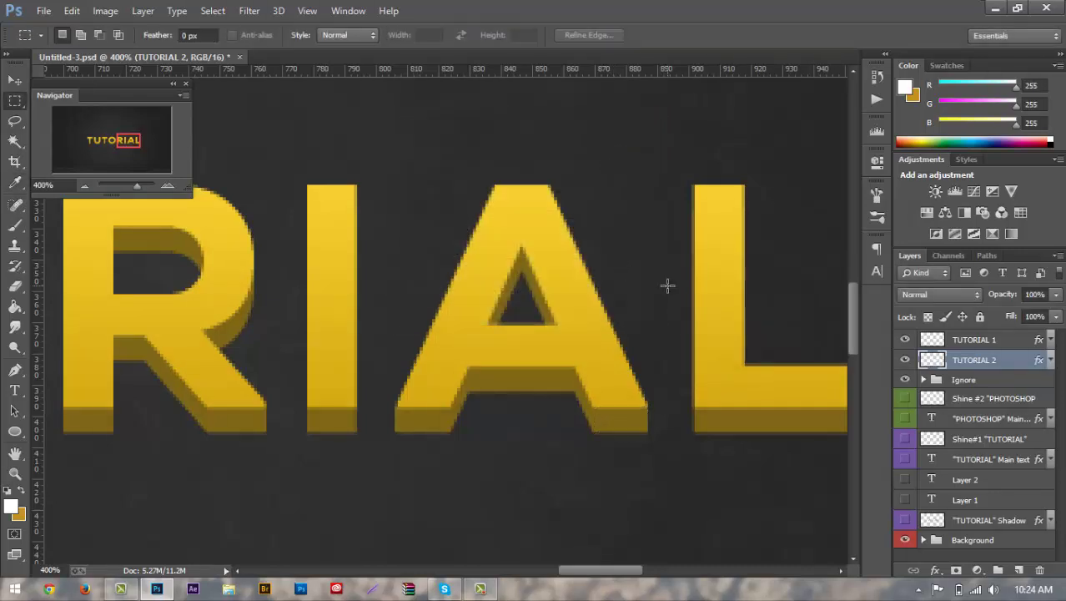
{"action": "key", "text": "ctrl+0"}
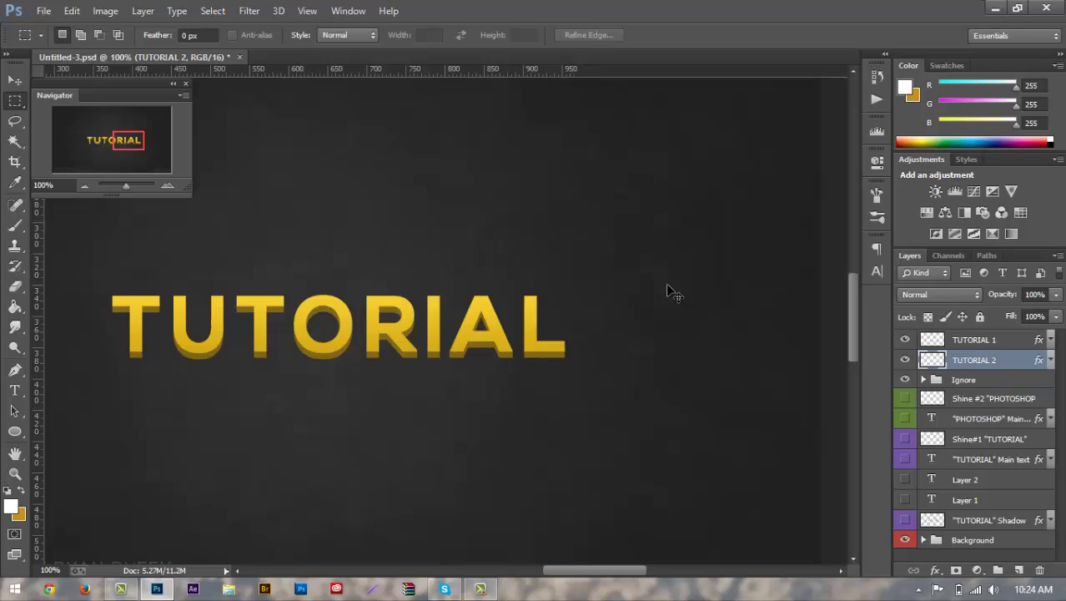
{"action": "key", "text": "ctrl+plus"}
{"action": "key", "text": "ctrl+plus"}
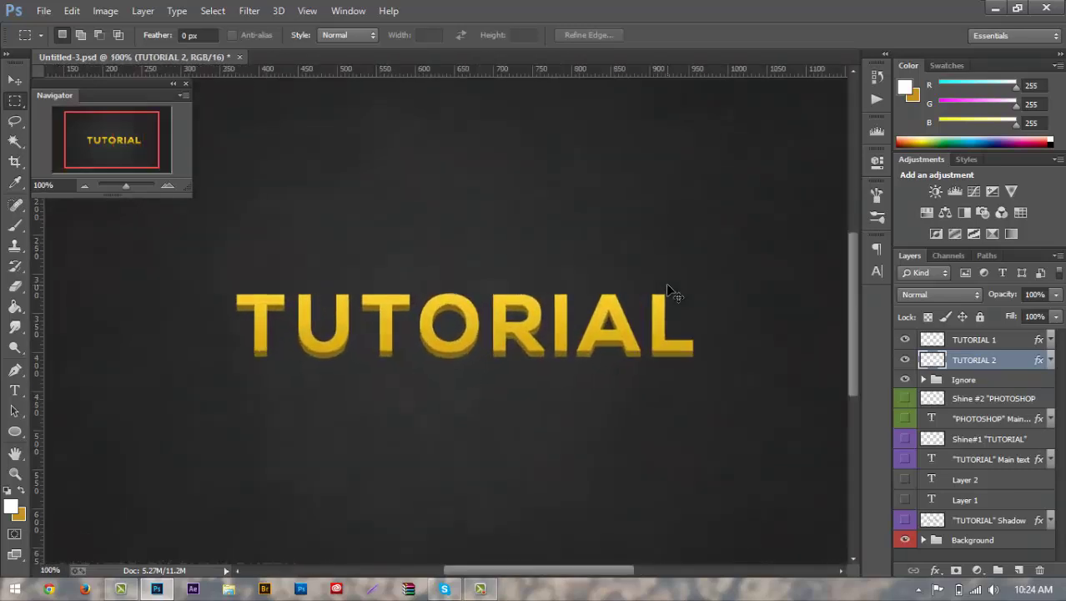
{"action": "key", "text": "ctrl+minus"}
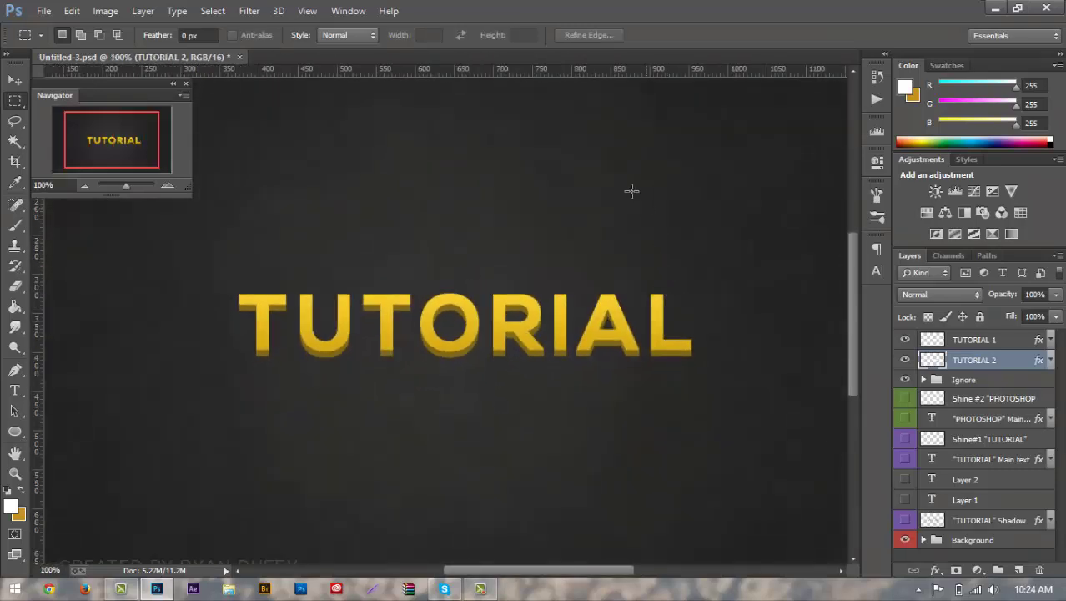
{"action": "left_click", "coordinate": [24, 119]}
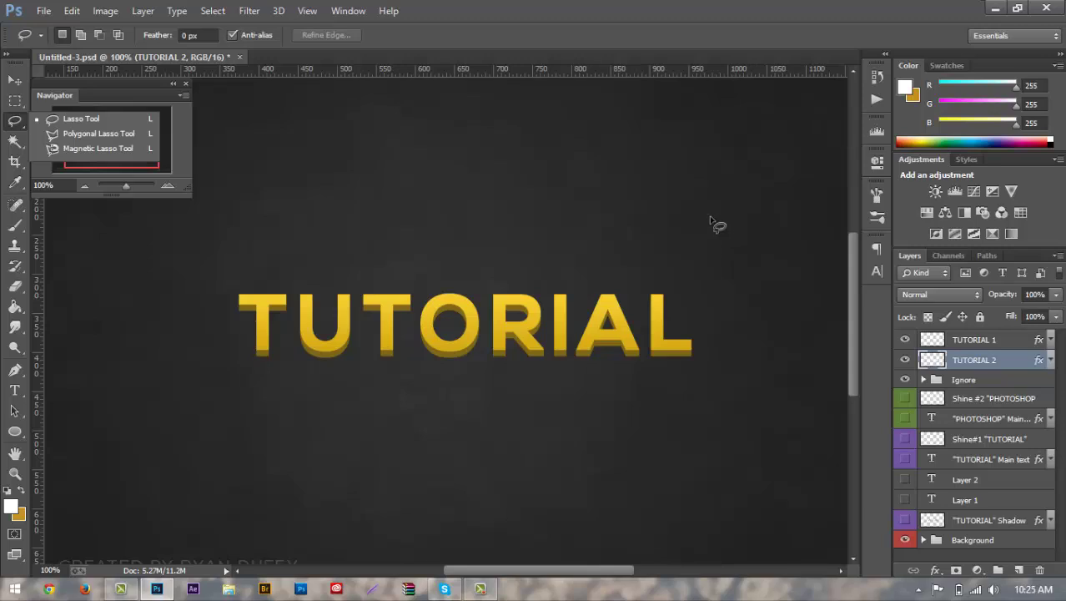
{"action": "left_click", "coordinate": [557, 328]}
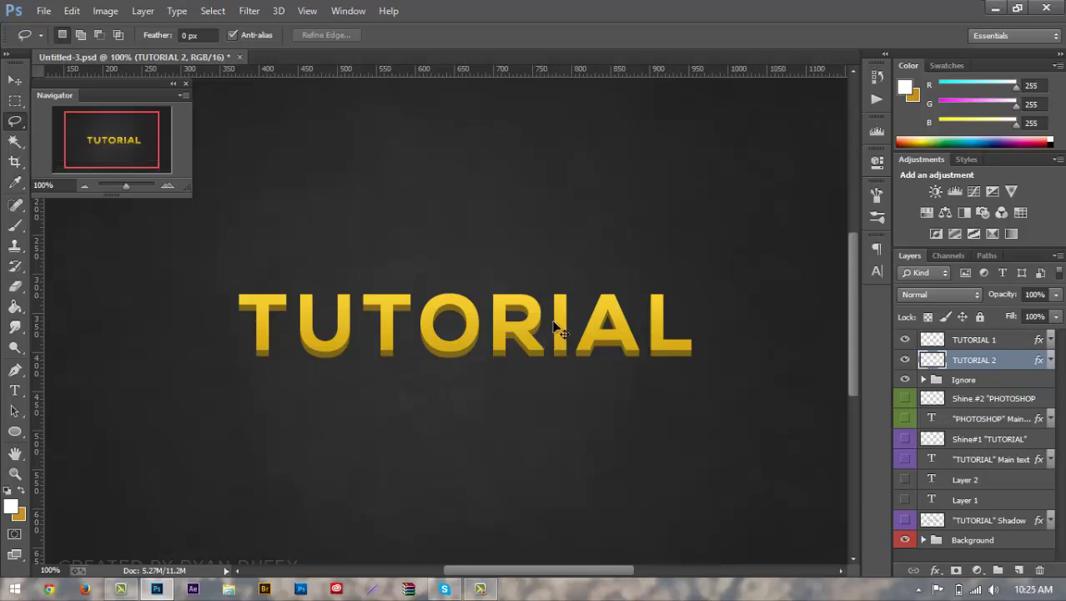
{"action": "scroll", "coordinate": [557, 328], "scroll_direction": "up", "scroll_amount": 1}
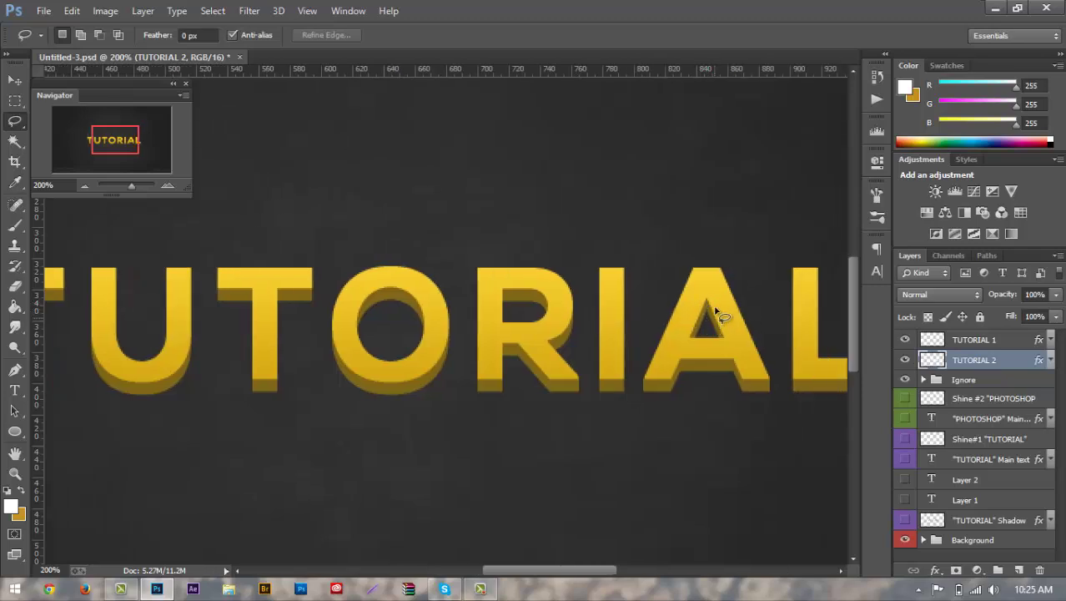
{"action": "left_click", "coordinate": [15, 81]}
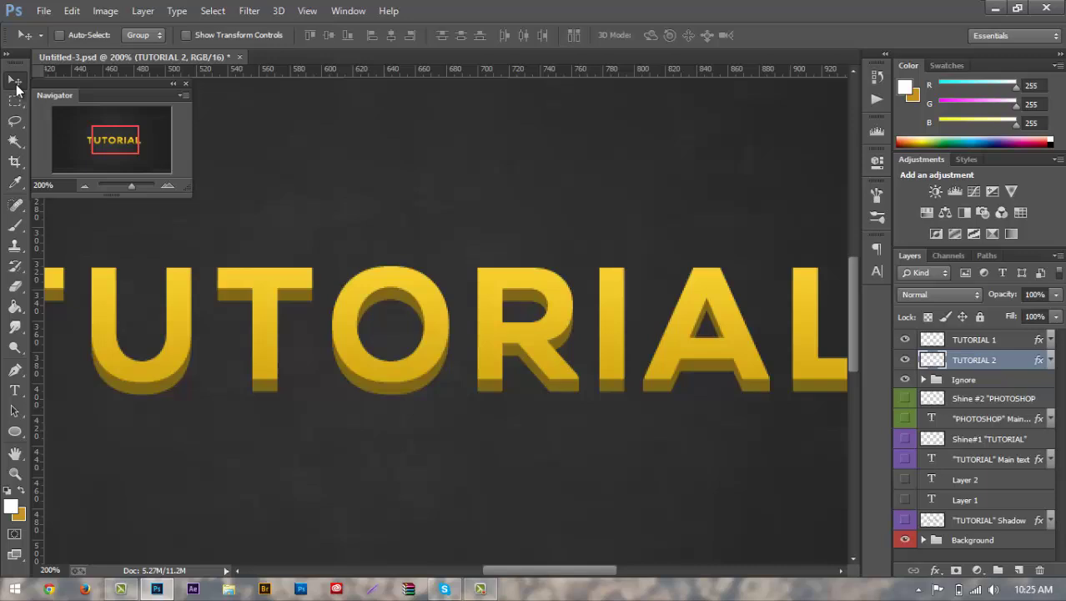
{"action": "key", "text": "ctrl+minus"}
{"action": "key", "text": "ctrl+plus"}
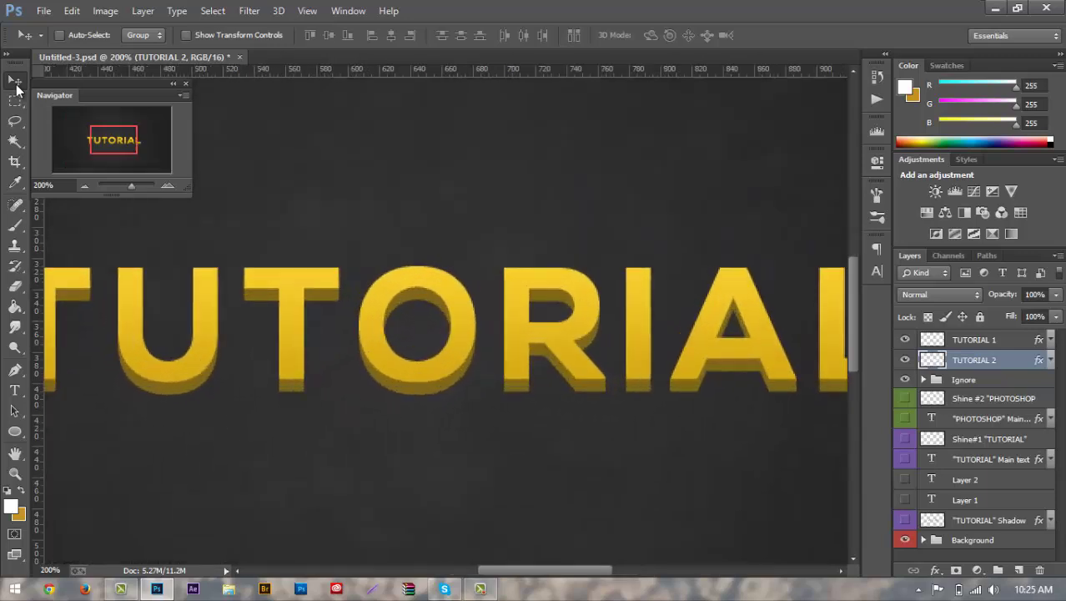
{"action": "key", "text": "ctrl+minus"}
{"action": "scroll", "coordinate": [500, 342], "scroll_direction": "up", "scroll_amount": 1}
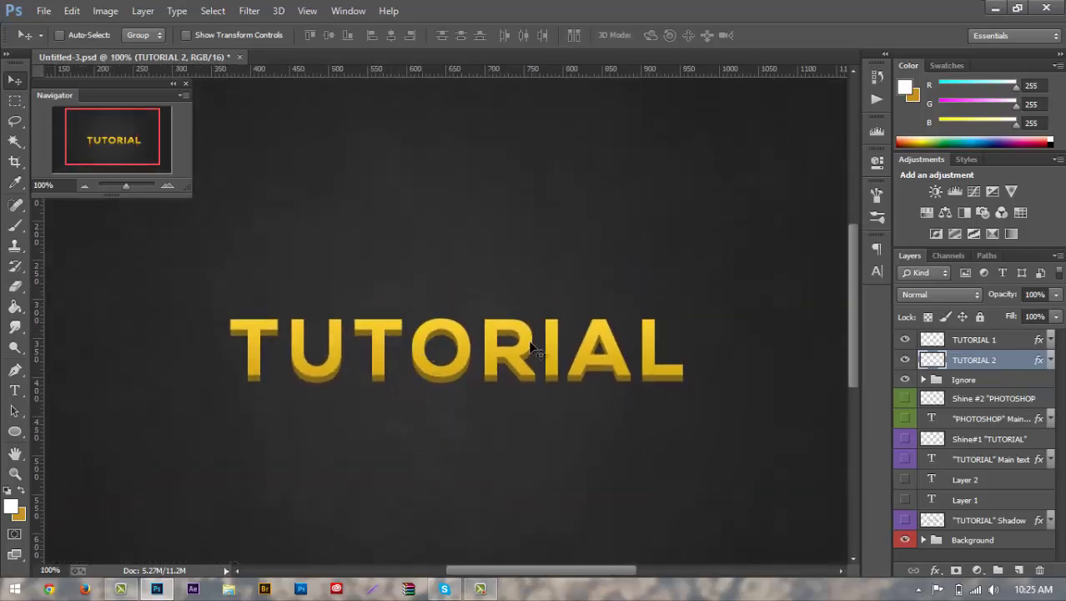
Add a Bevel & Emboss to TUTORIAL 1 with depth 2%, Chisel Soft technique and size 0 px
{"action": "double_click", "coordinate": [1011, 338]}
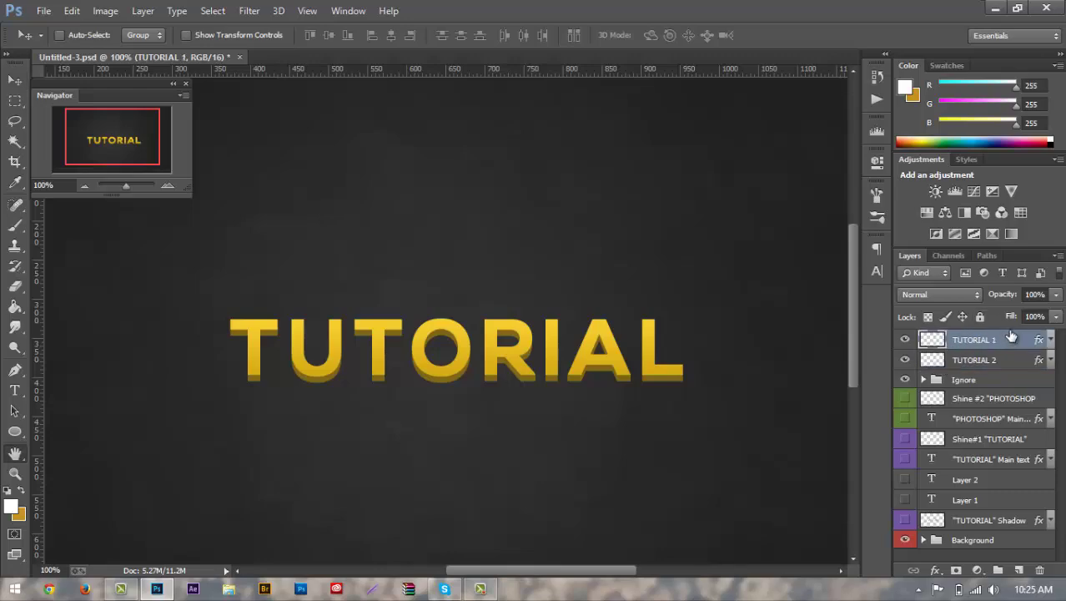
{"action": "left_click", "coordinate": [621, 229]}
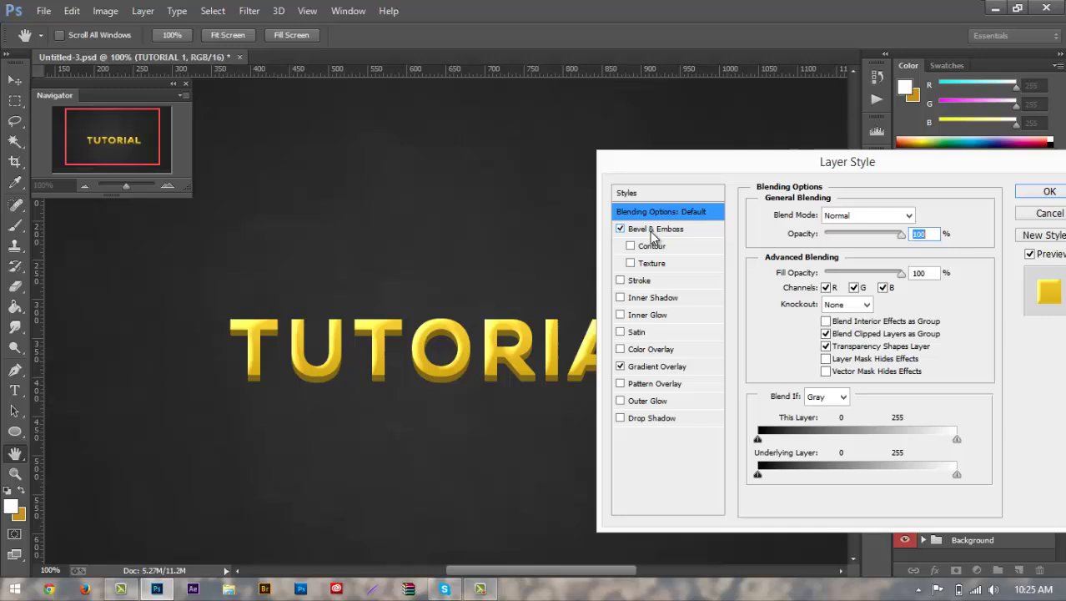
{"action": "left_click", "coordinate": [654, 230]}
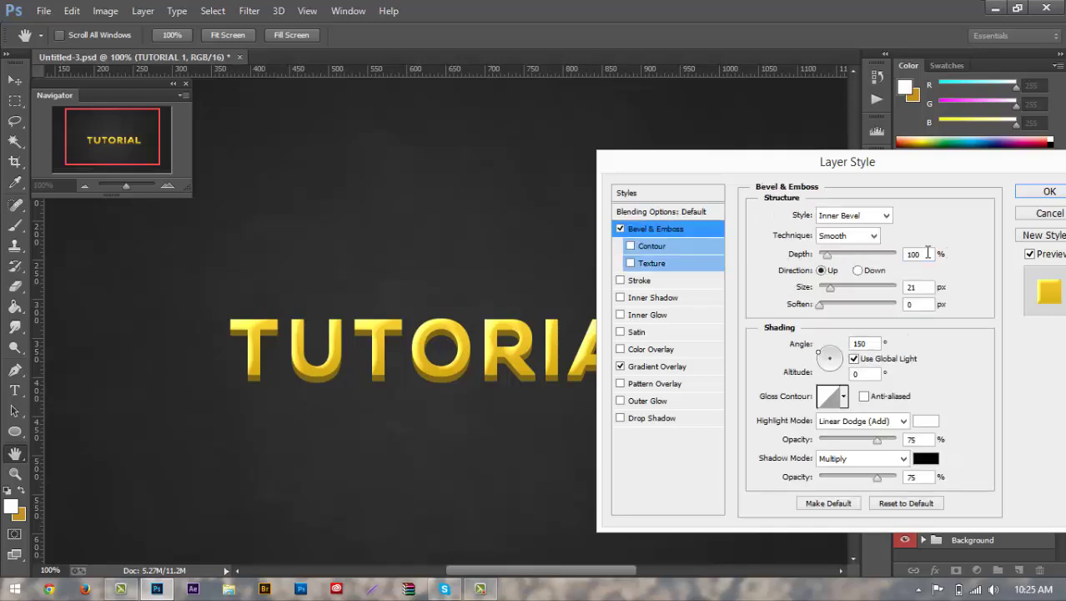
{"action": "type", "text": "2"}
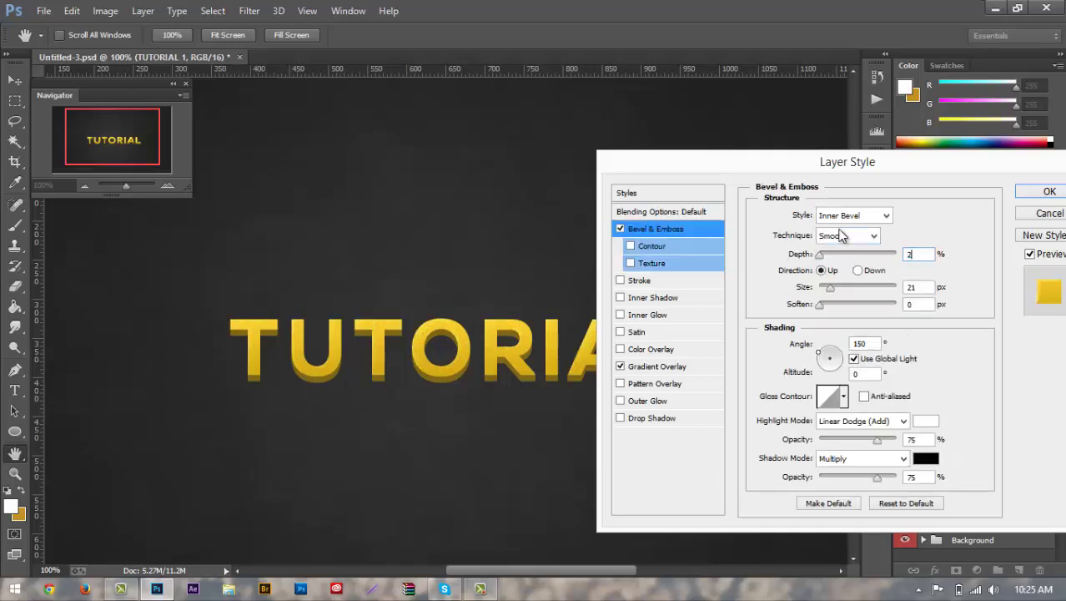
{"action": "left_click", "coordinate": [847, 237]}
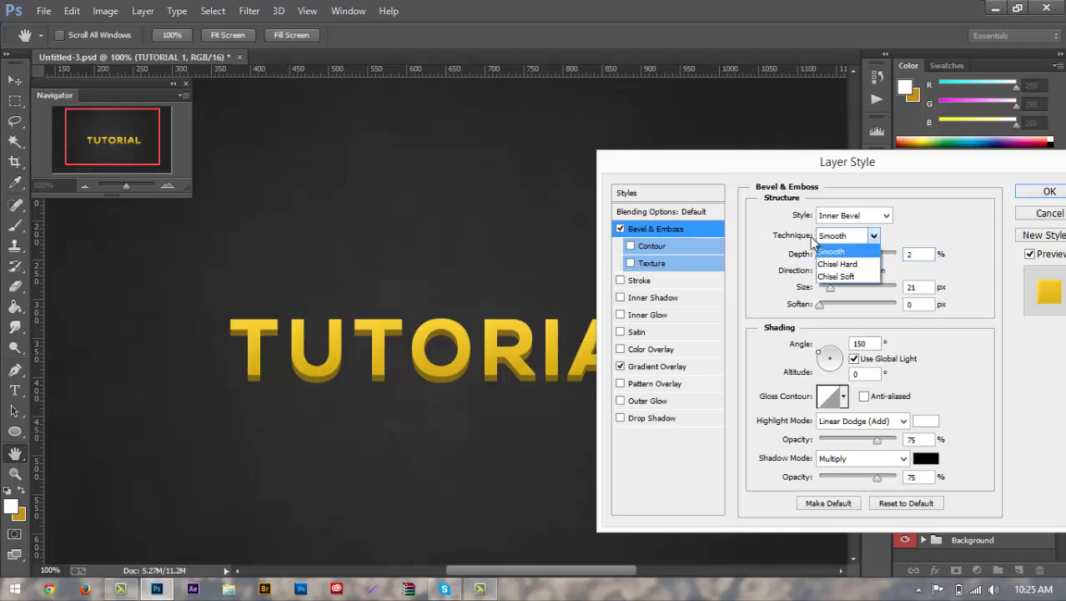
{"action": "left_click", "coordinate": [860, 263]}
{"action": "left_click", "coordinate": [840, 241]}
{"action": "left_click", "coordinate": [848, 277]}
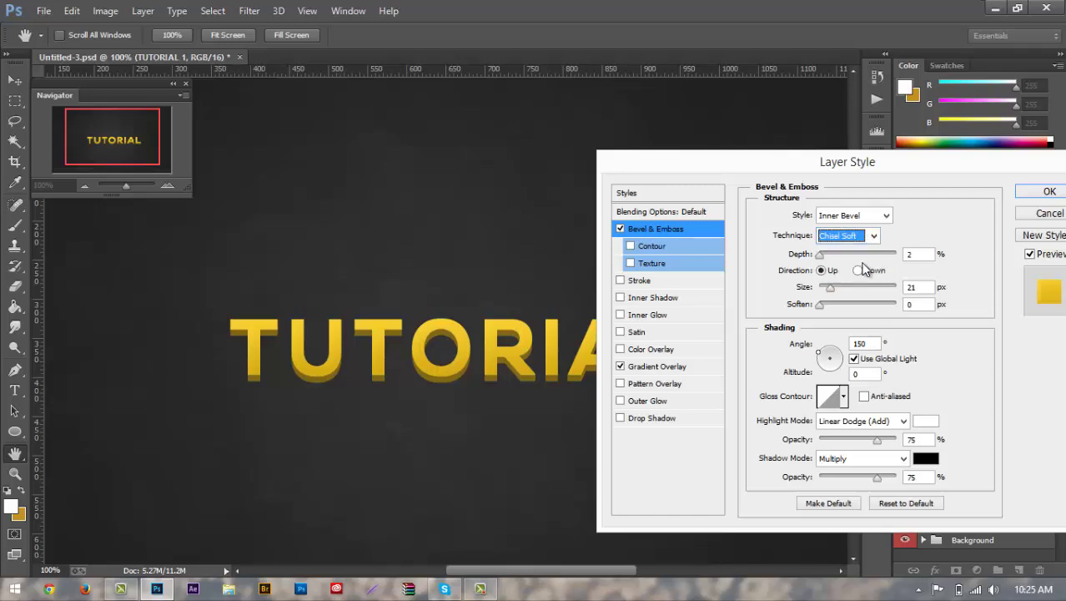
{"action": "left_click_drag", "start_coordinate": [833, 291], "coordinate": [766, 282]}
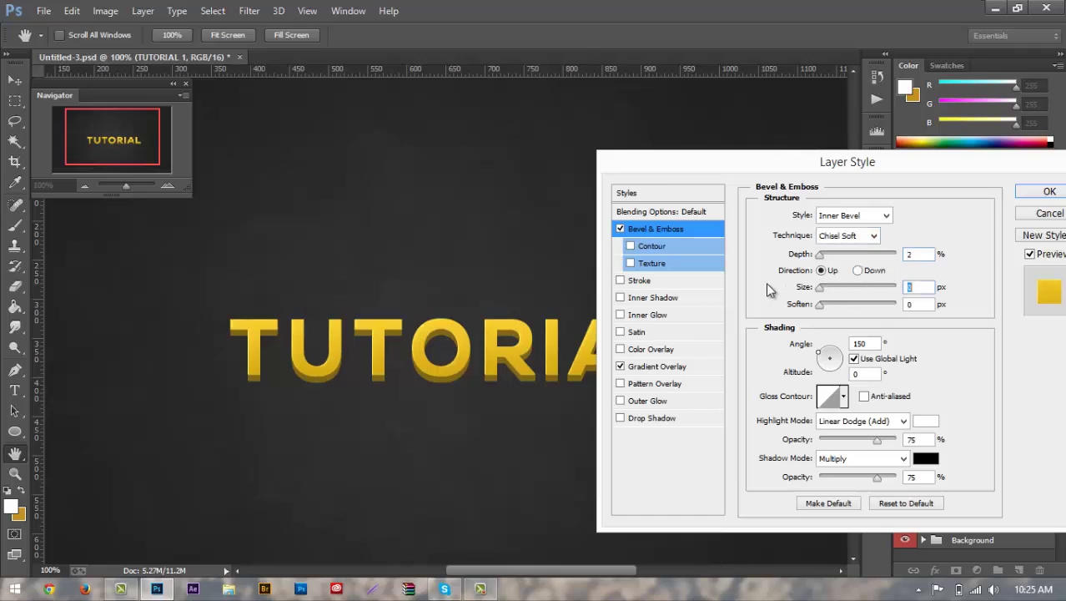
Uncheck Use Global Light, enter 10, and set the bevel shadow mode to Normal
{"action": "double_click", "coordinate": [851, 340]}
{"action": "double_click", "coordinate": [868, 375]}
{"action": "left_click", "coordinate": [854, 360]}
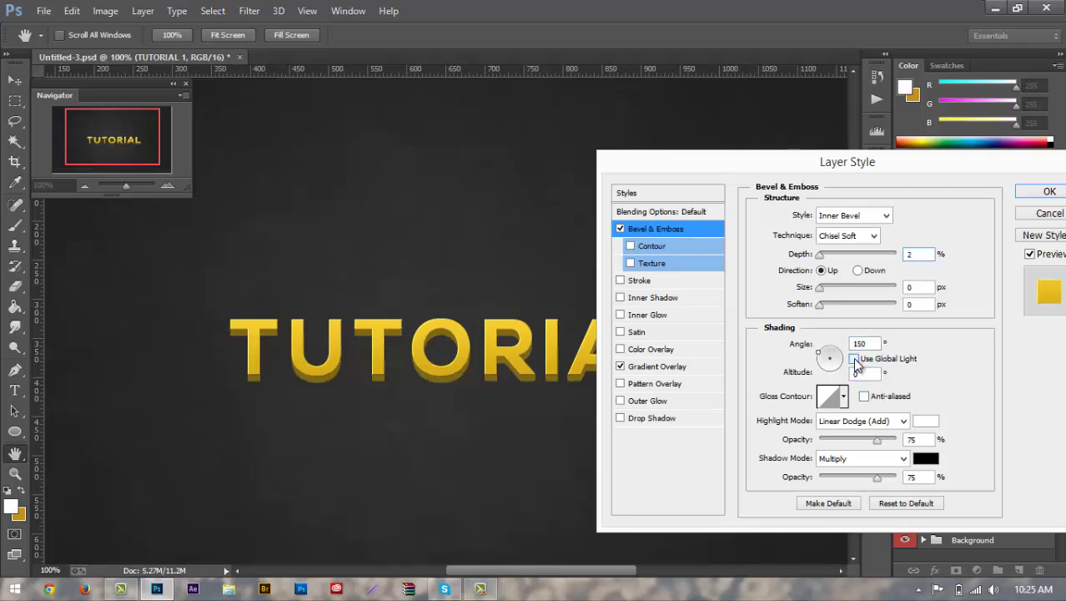
{"action": "left_click", "coordinate": [854, 360]}
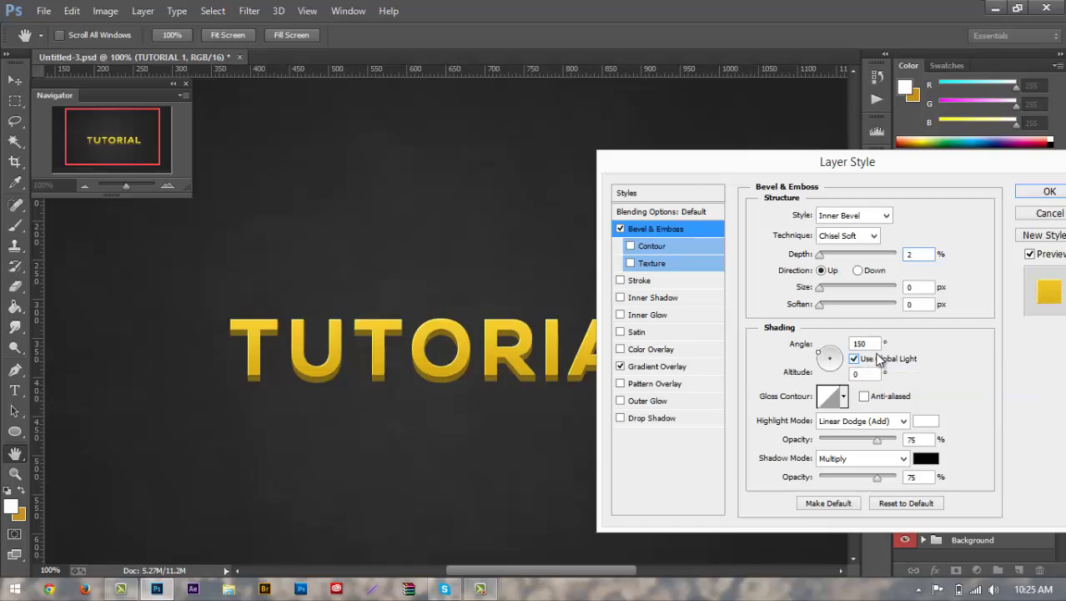
{"action": "left_click", "coordinate": [854, 360]}
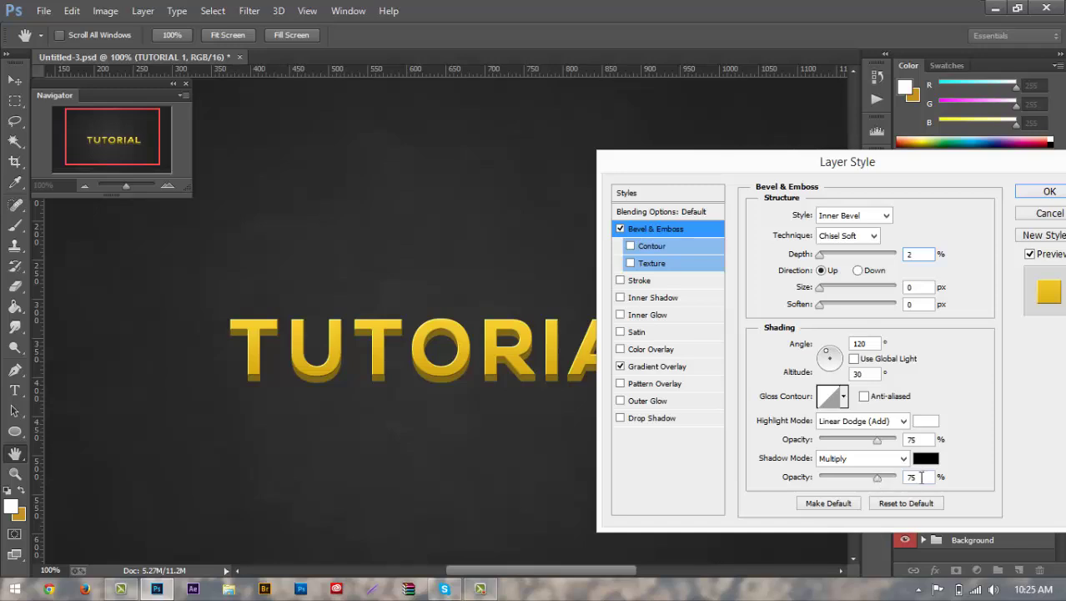
{"action": "type", "text": "10"}
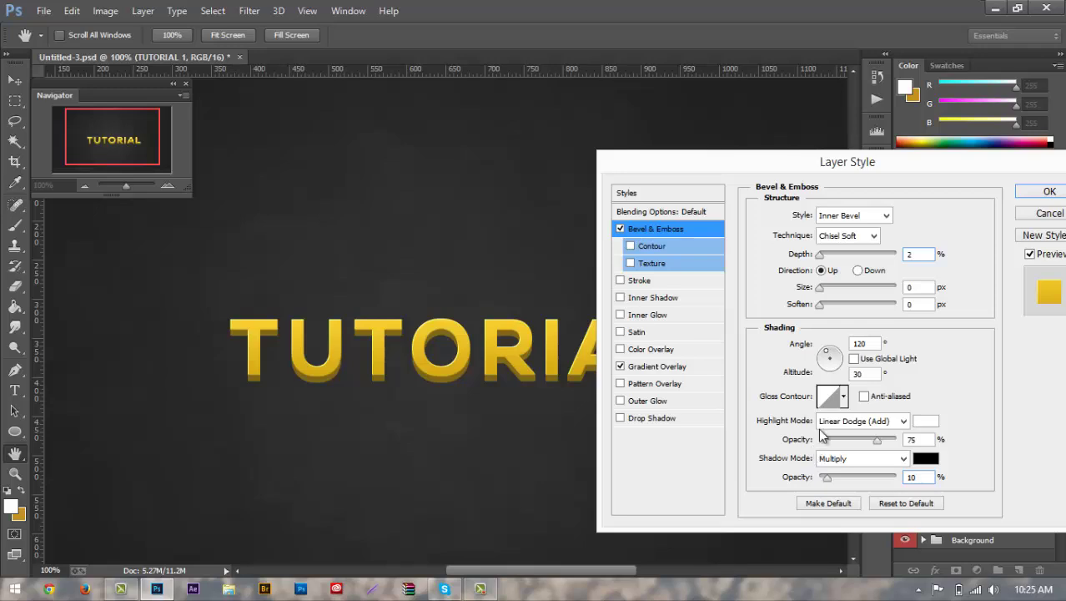
{"action": "left_click", "coordinate": [831, 464]}
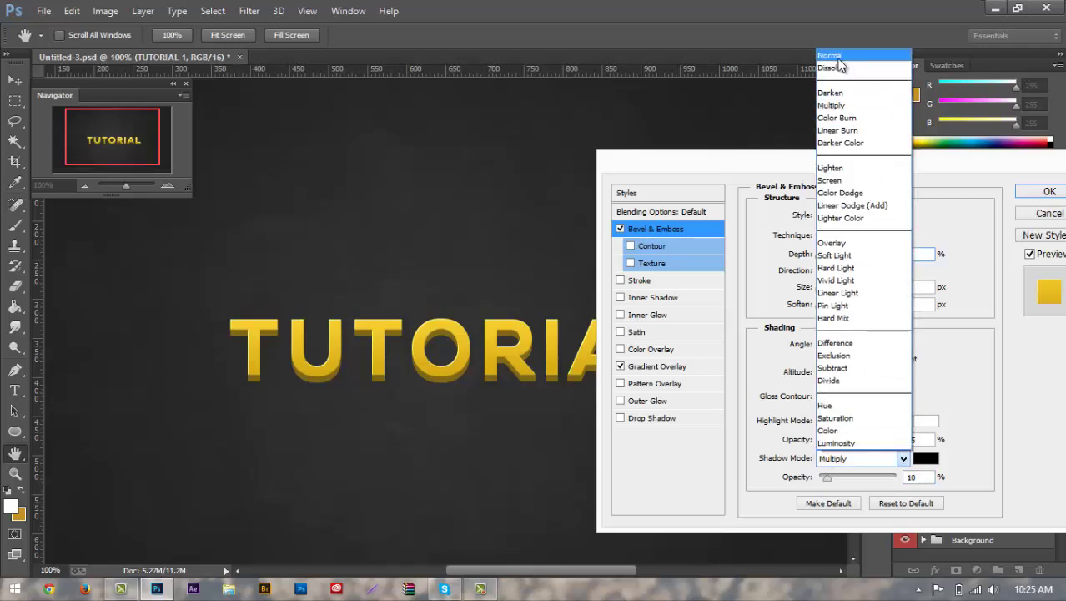
{"action": "left_click", "coordinate": [836, 56]}
{"action": "key", "text": "Tab"}
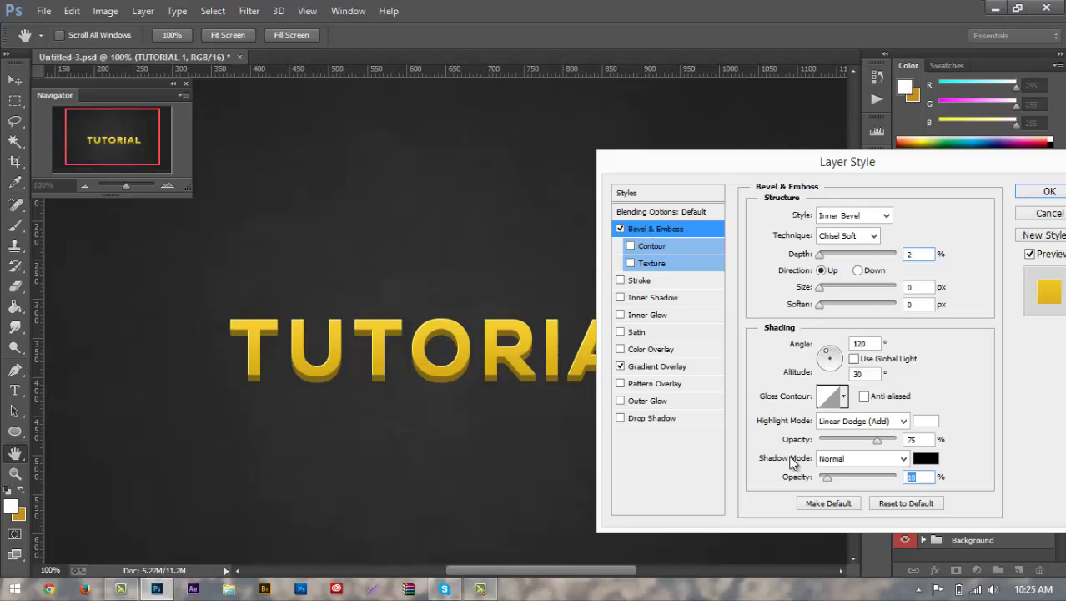
Set the bevel shadow opacity to 5%, highlight to Normal at 80%, and altitude 01
{"action": "type", "text": "5"}
{"action": "key", "text": "Return"}
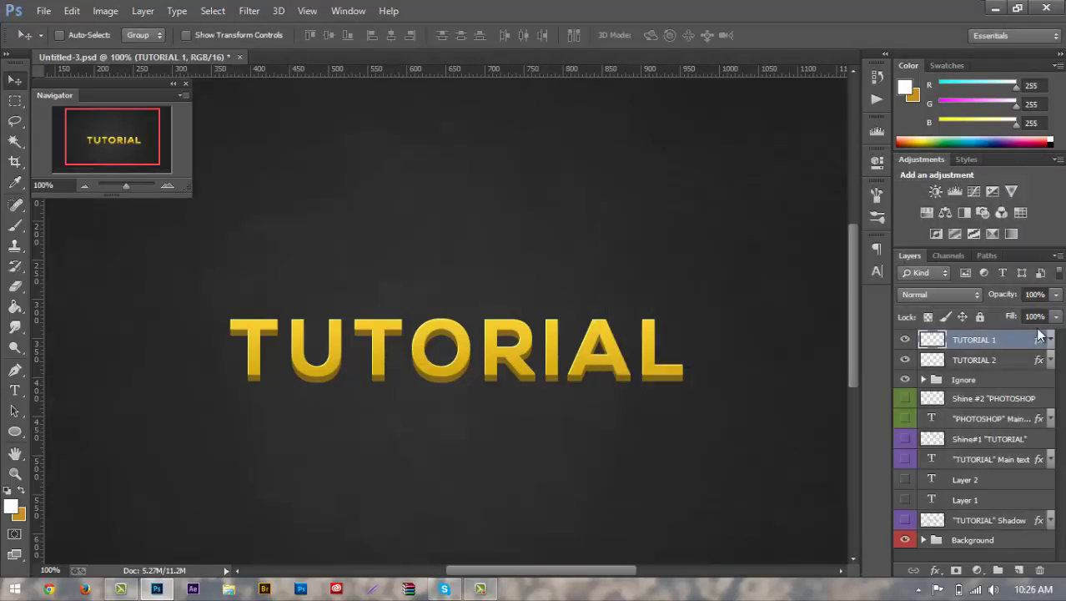
{"action": "double_click", "coordinate": [1014, 340]}
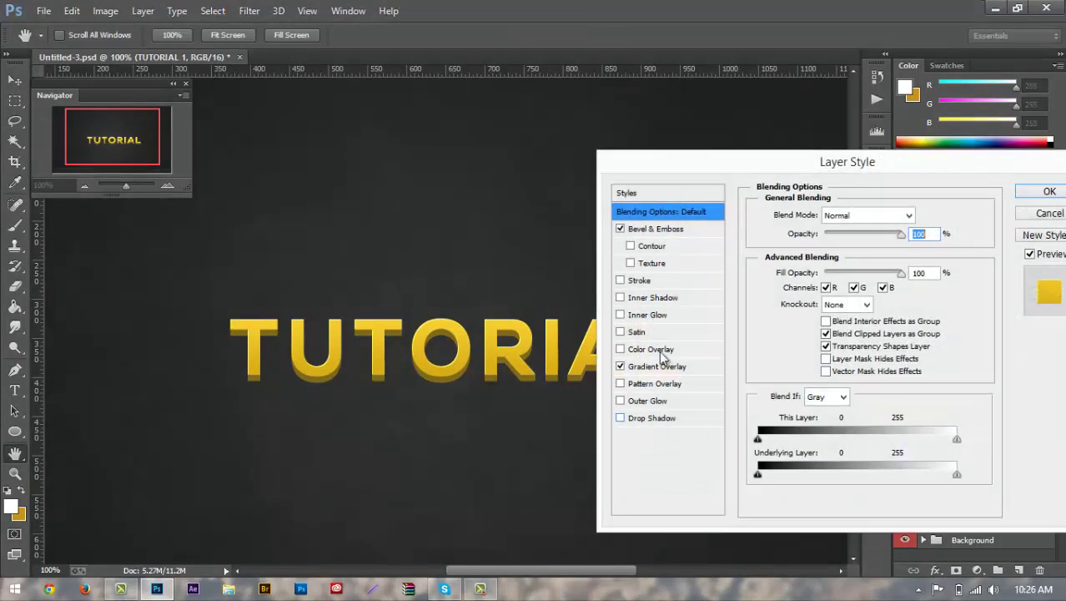
{"action": "left_click", "coordinate": [659, 228]}
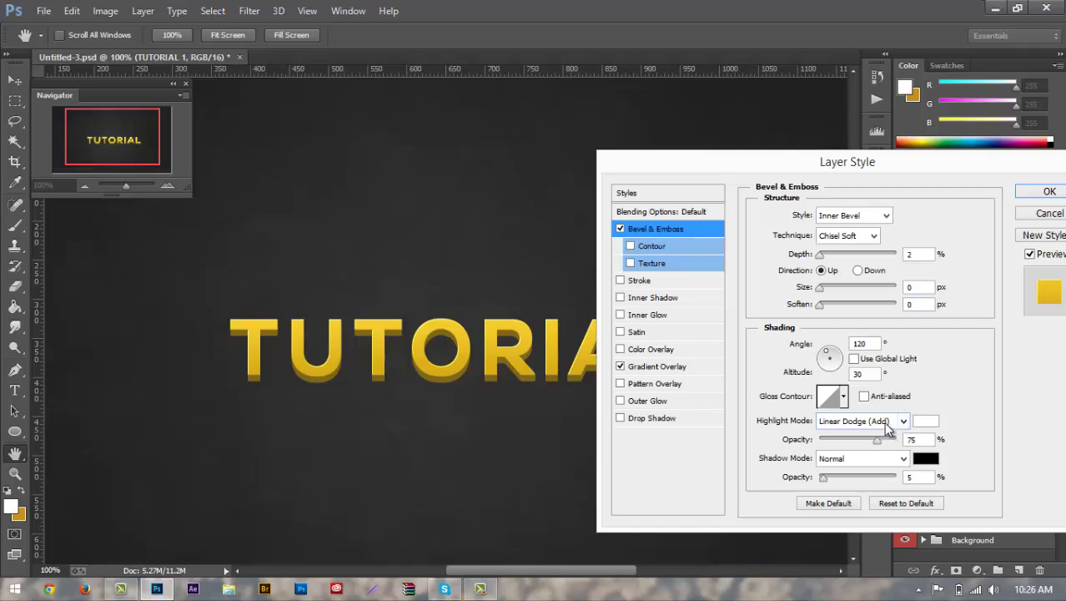
{"action": "left_click", "coordinate": [883, 421]}
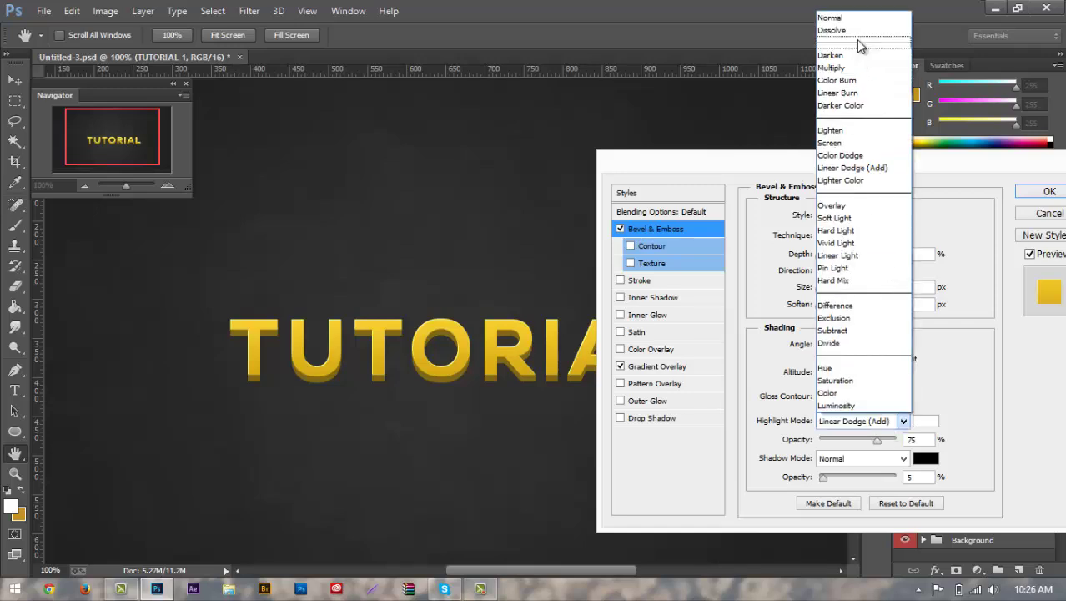
{"action": "left_click", "coordinate": [834, 17]}
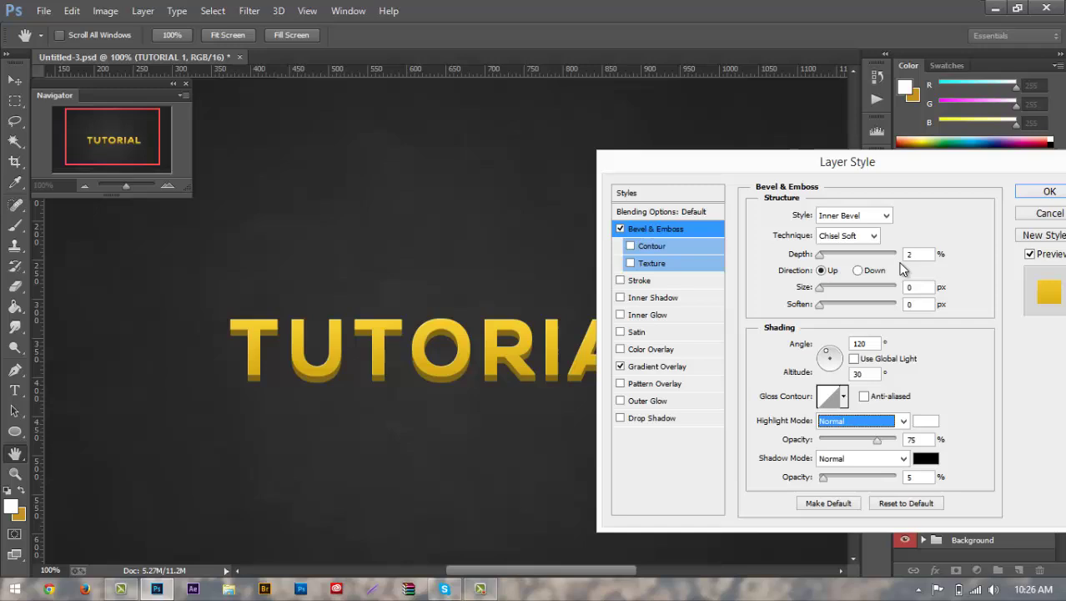
{"action": "left_click", "coordinate": [928, 440]}
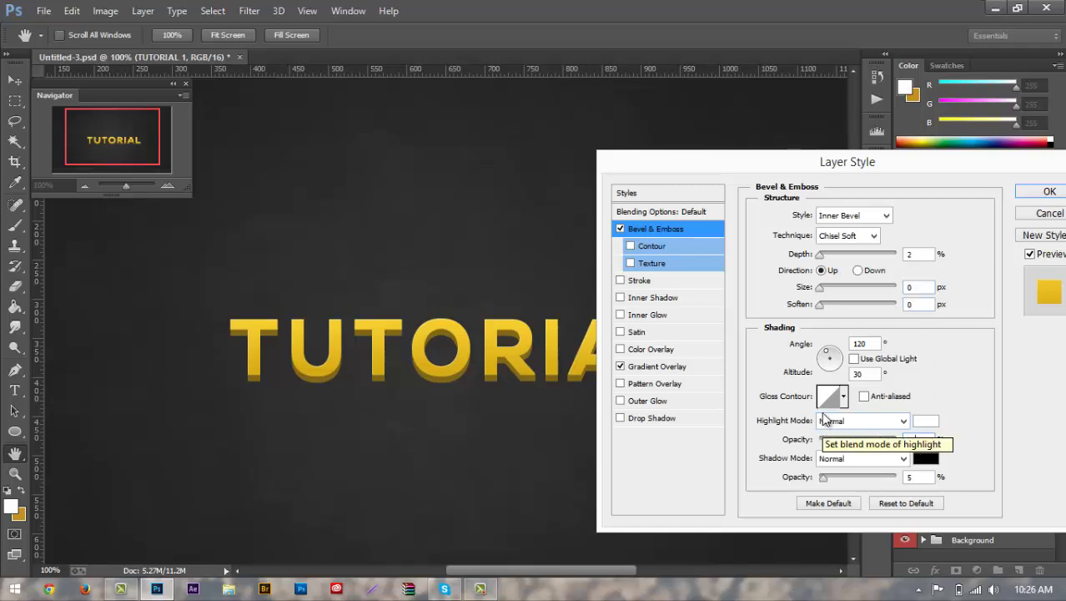
{"action": "type", "text": "80"}
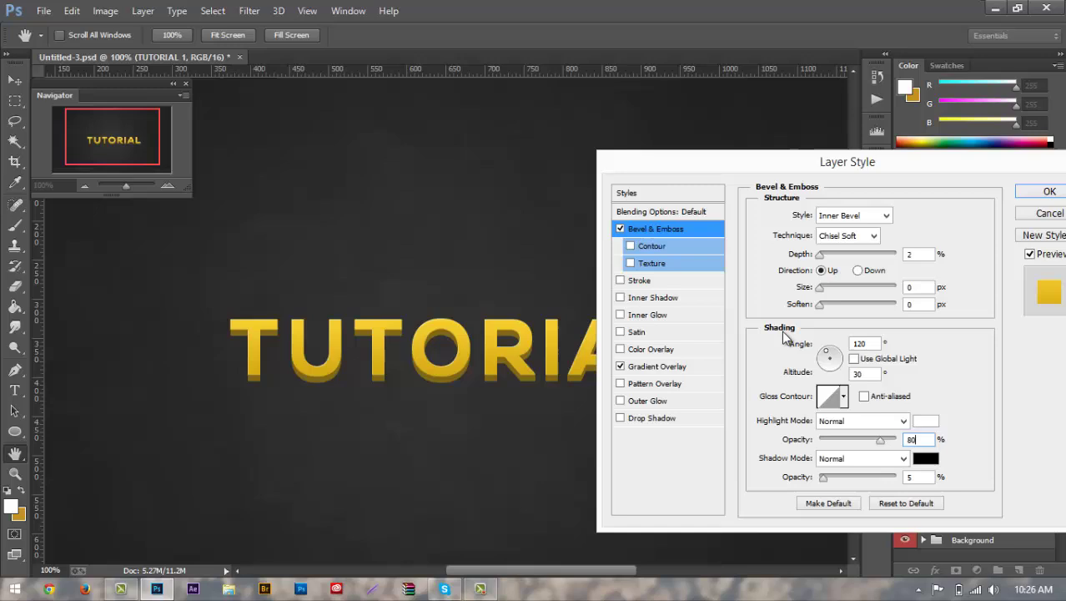
{"action": "left_click", "coordinate": [870, 377]}
{"action": "type", "text": "0"}
{"action": "type", "text": "1"}
{"action": "key", "text": "Return"}
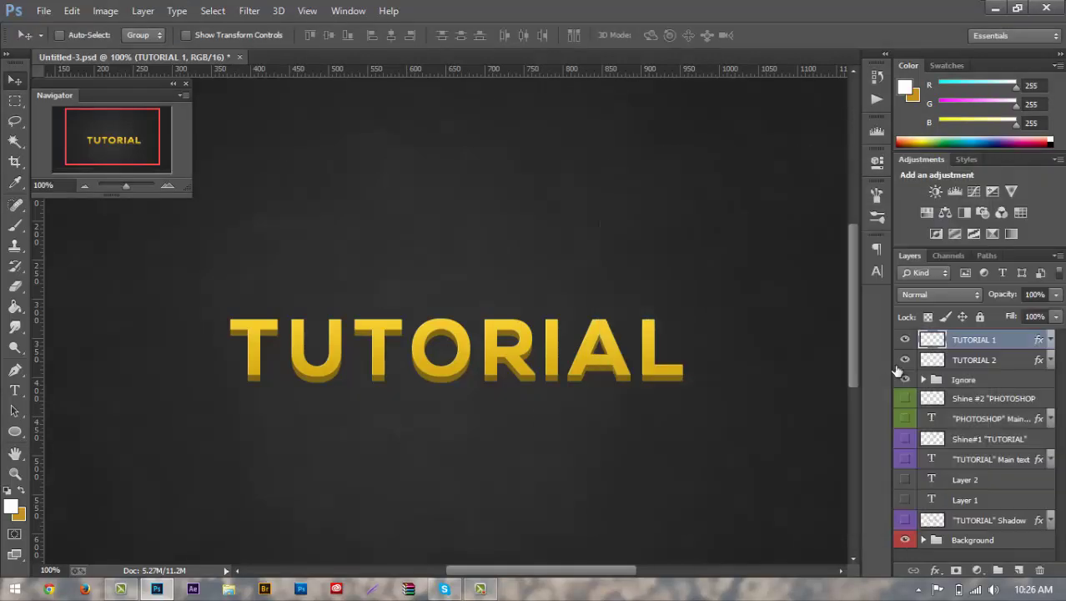
Switch the bevel highlight mode to Linear Dodge (Add), apply it, and inspect up close
{"action": "double_click", "coordinate": [1022, 341]}
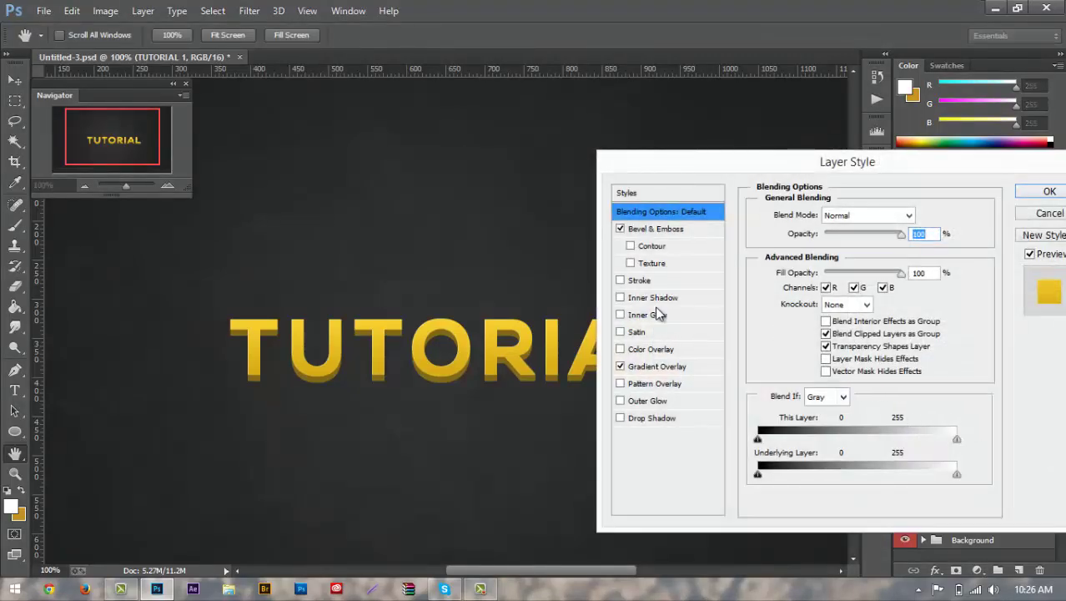
{"action": "left_click", "coordinate": [649, 236]}
{"action": "left_click", "coordinate": [858, 420]}
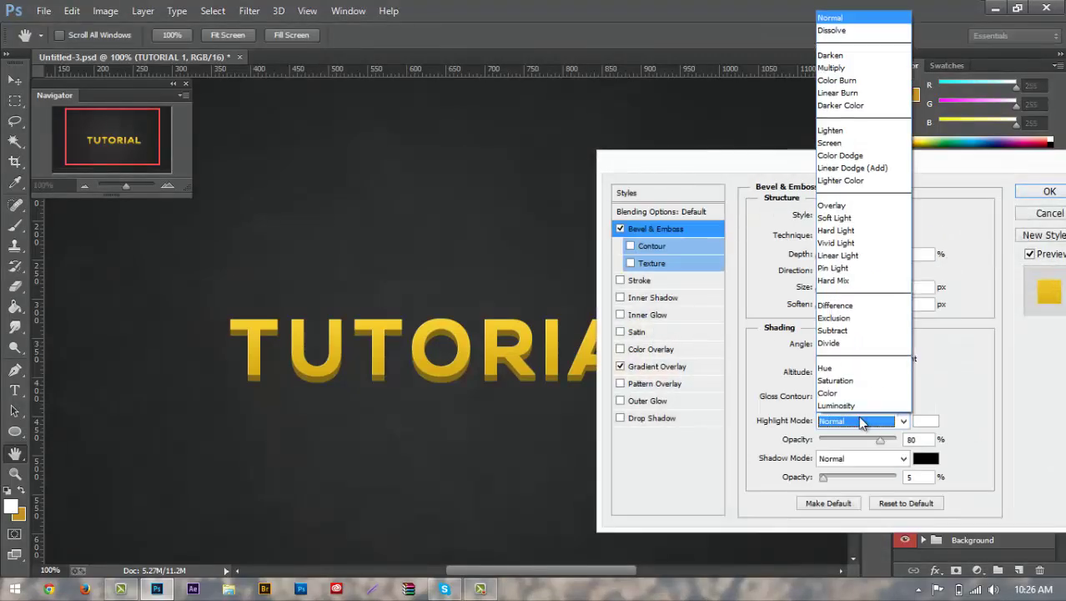
{"action": "left_click", "coordinate": [873, 177]}
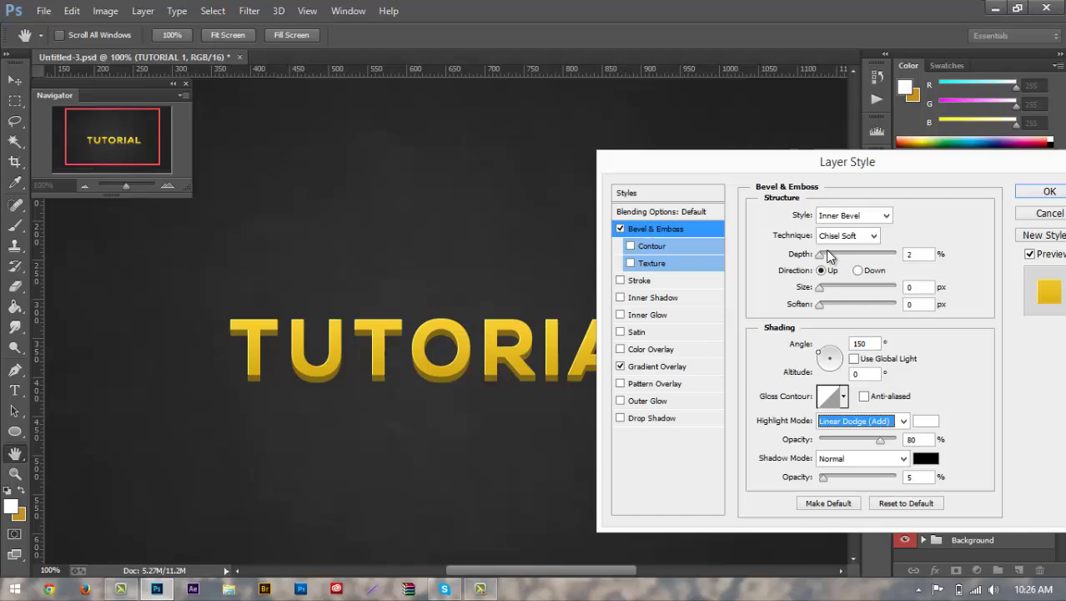
{"action": "left_click", "coordinate": [1049, 192]}
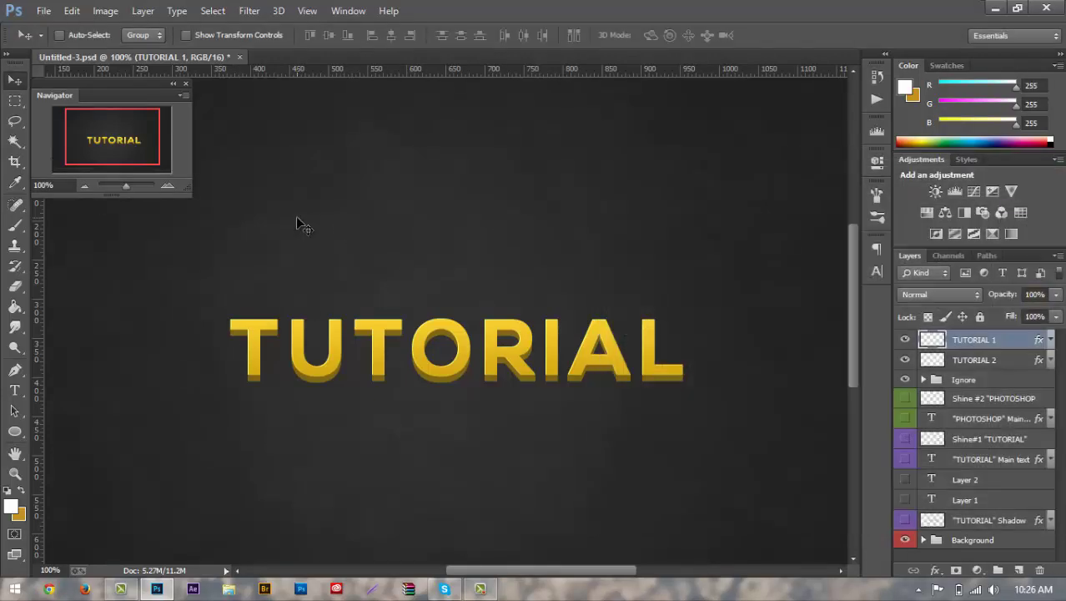
{"action": "key", "text": "ctrl+plus"}
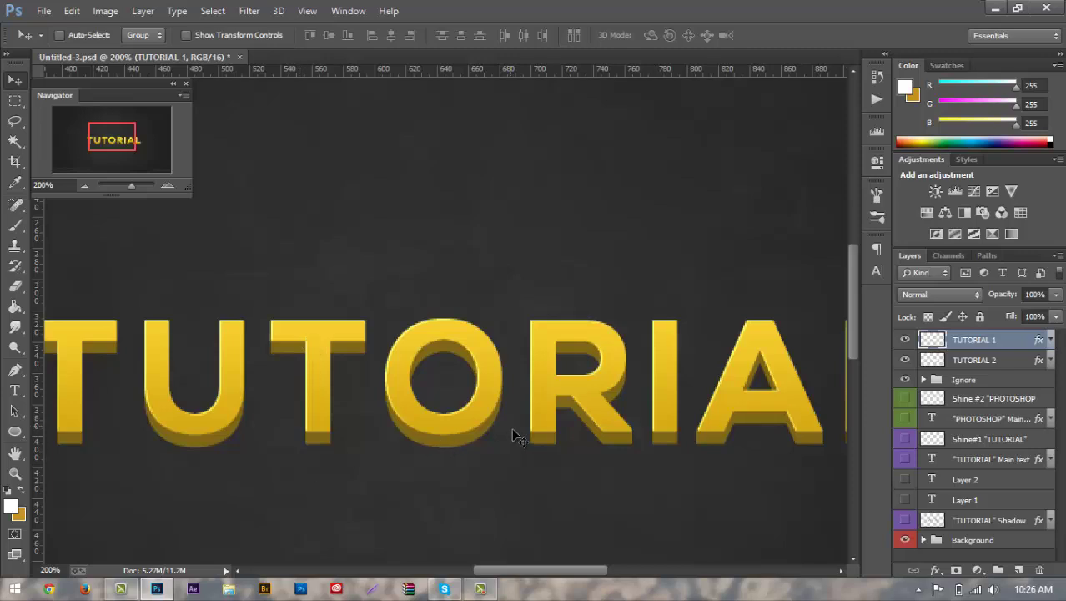
{"action": "key", "text": "ctrl+minus"}
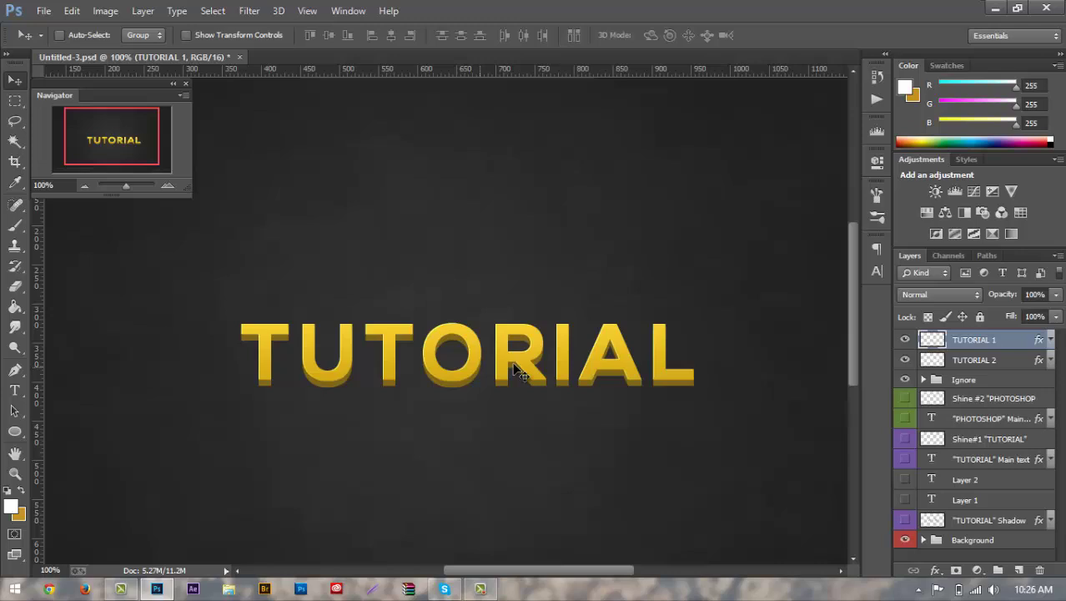
Add a new empty layer and select a rectangle over the top half of TUTORIAL
{"action": "left_click", "coordinate": [1019, 569]}
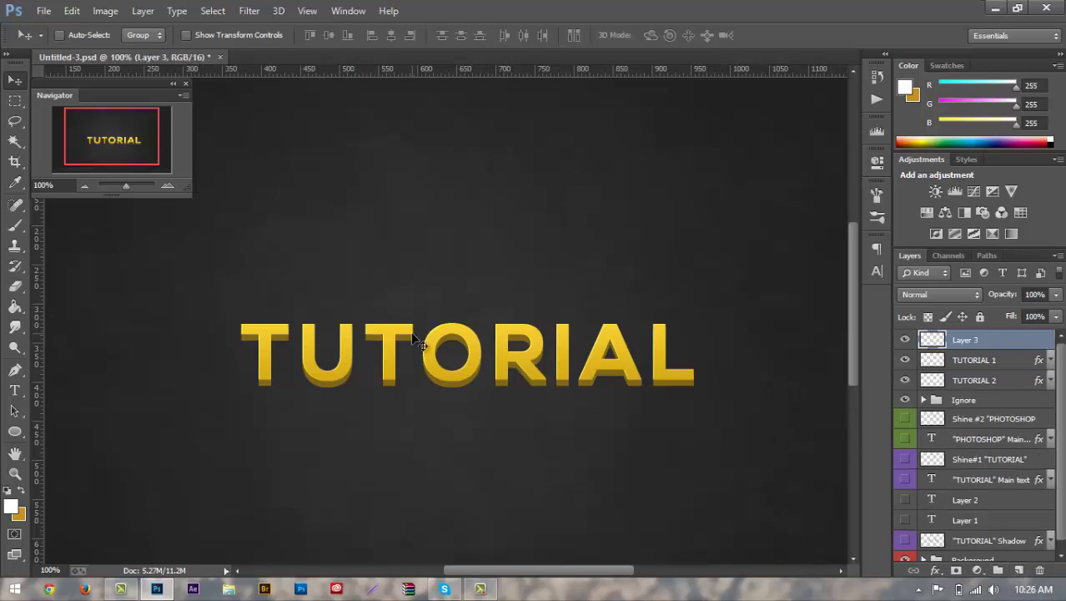
{"action": "left_click", "coordinate": [11, 102]}
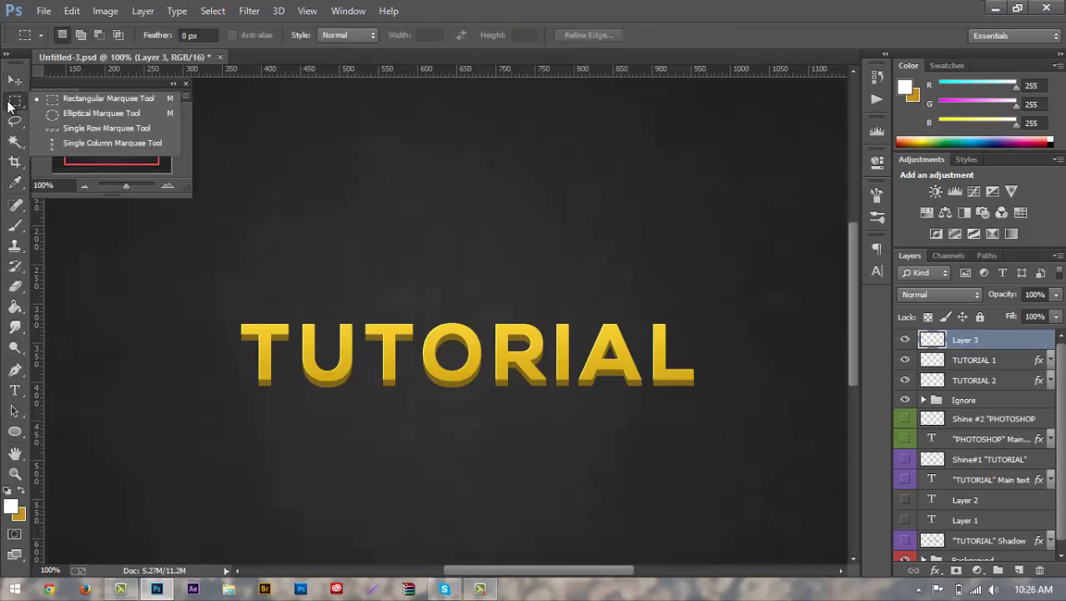
{"action": "left_click", "coordinate": [68, 99]}
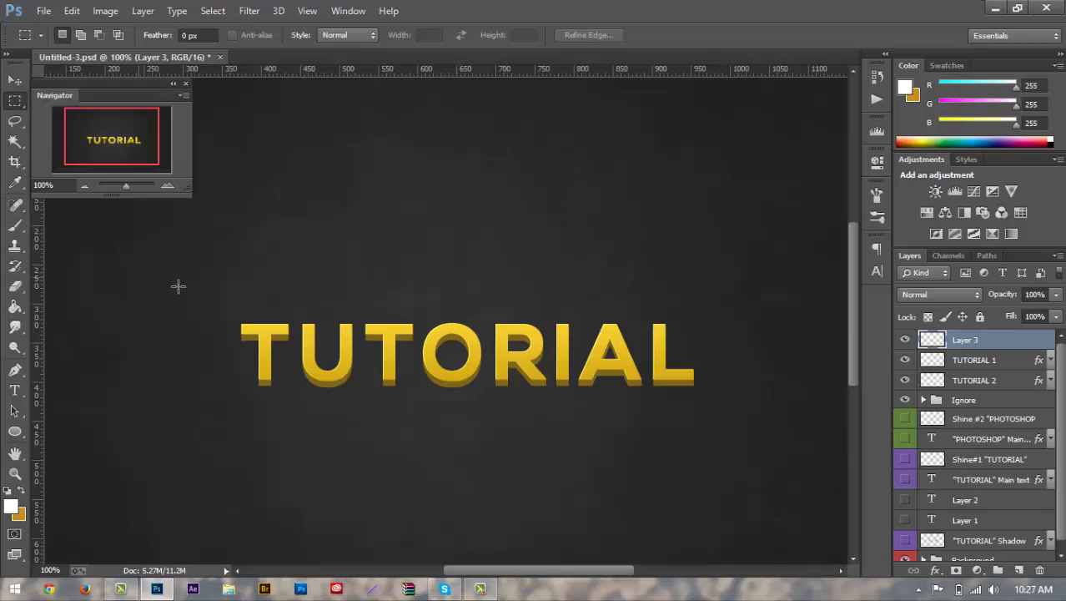
{"action": "left_click_drag", "start_coordinate": [139, 277], "coordinate": [753, 354]}
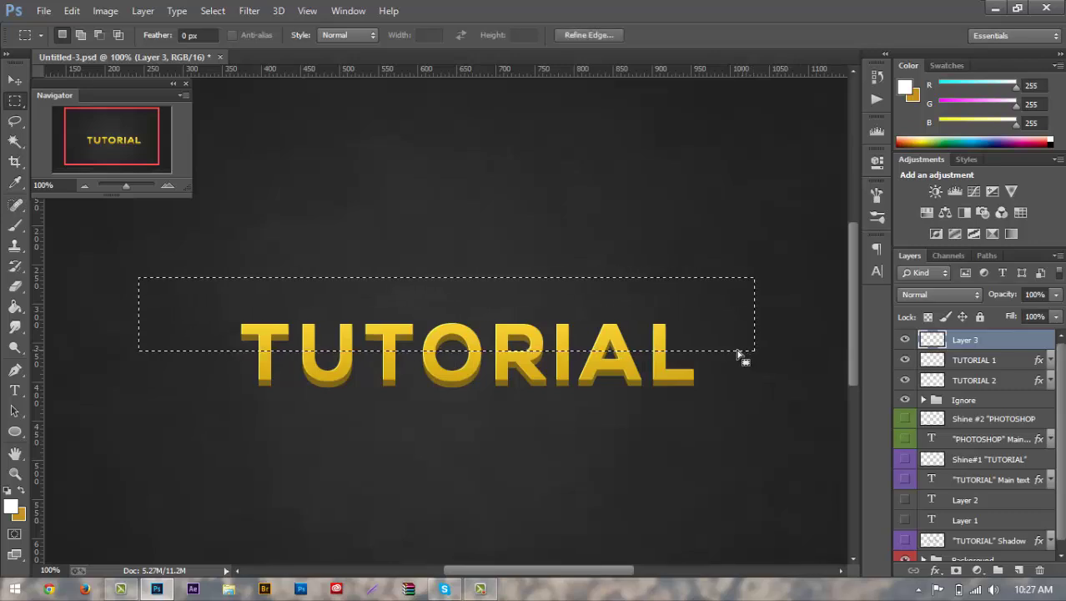
Set up a white Brush at 70 px size and 90% opacity
{"action": "left_click", "coordinate": [16, 227]}
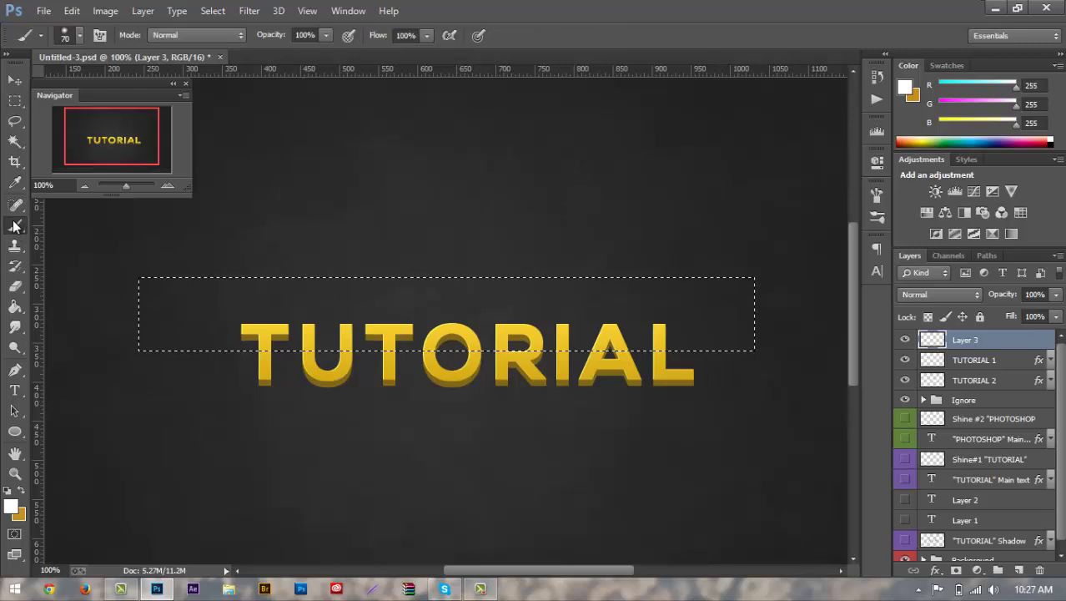
{"action": "left_click", "coordinate": [10, 507]}
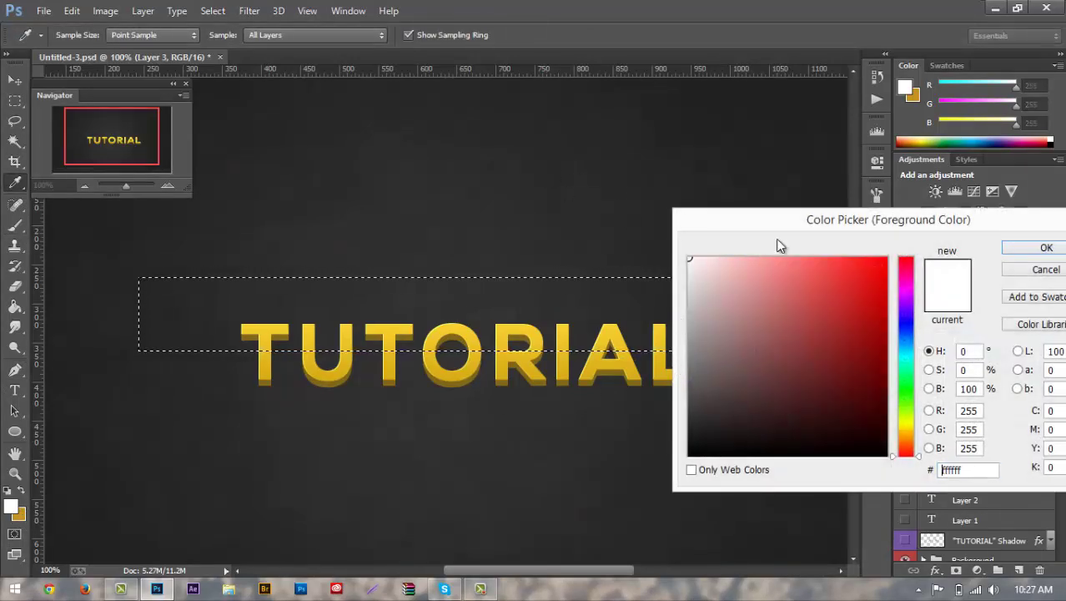
{"action": "left_click", "coordinate": [1046, 248]}
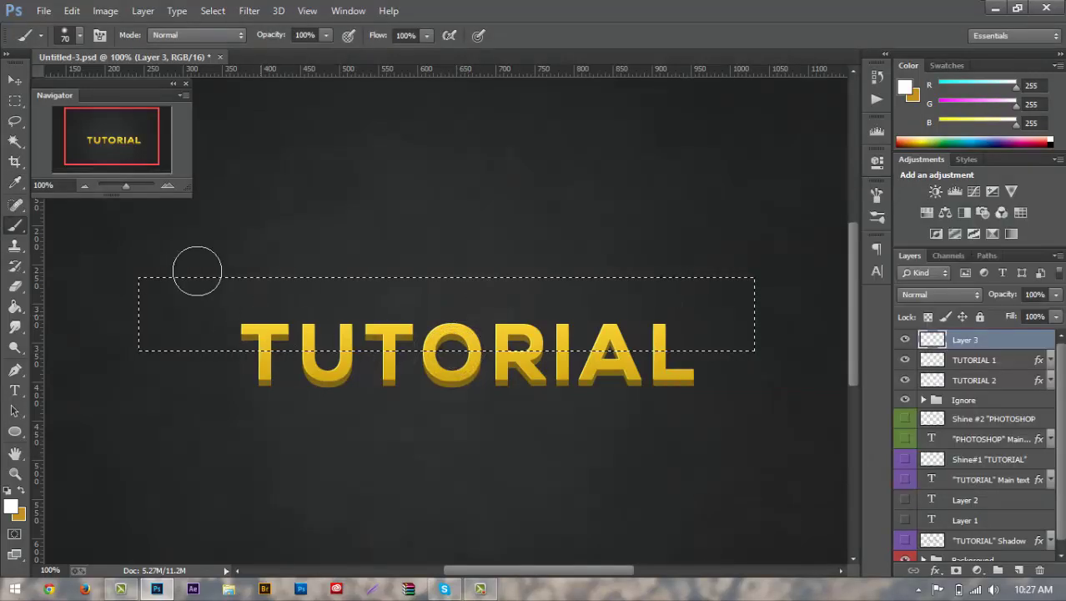
{"action": "left_click", "coordinate": [81, 36]}
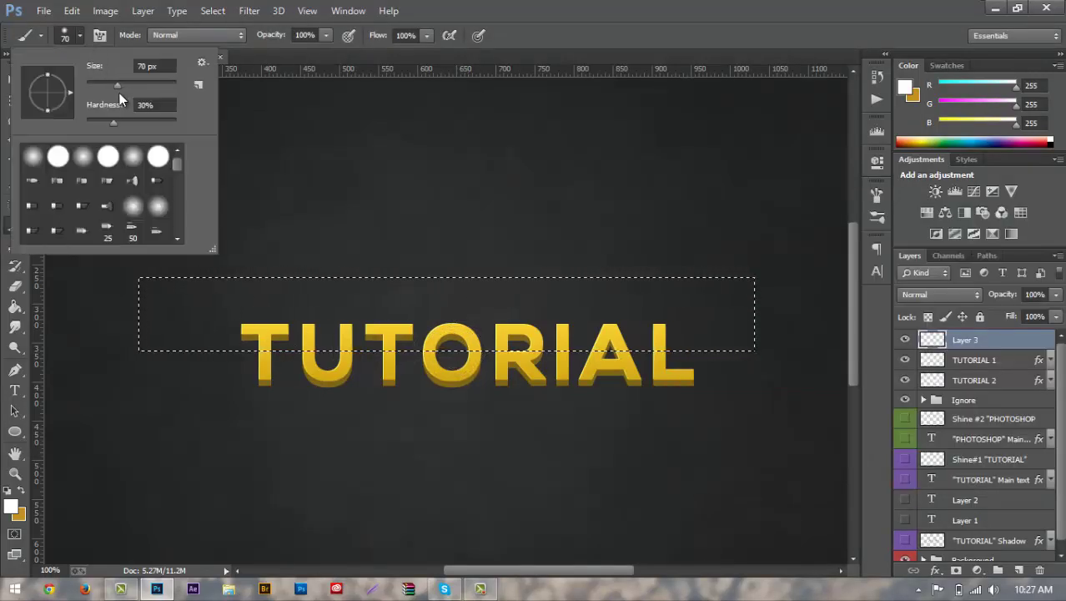
{"action": "left_click", "coordinate": [154, 66]}
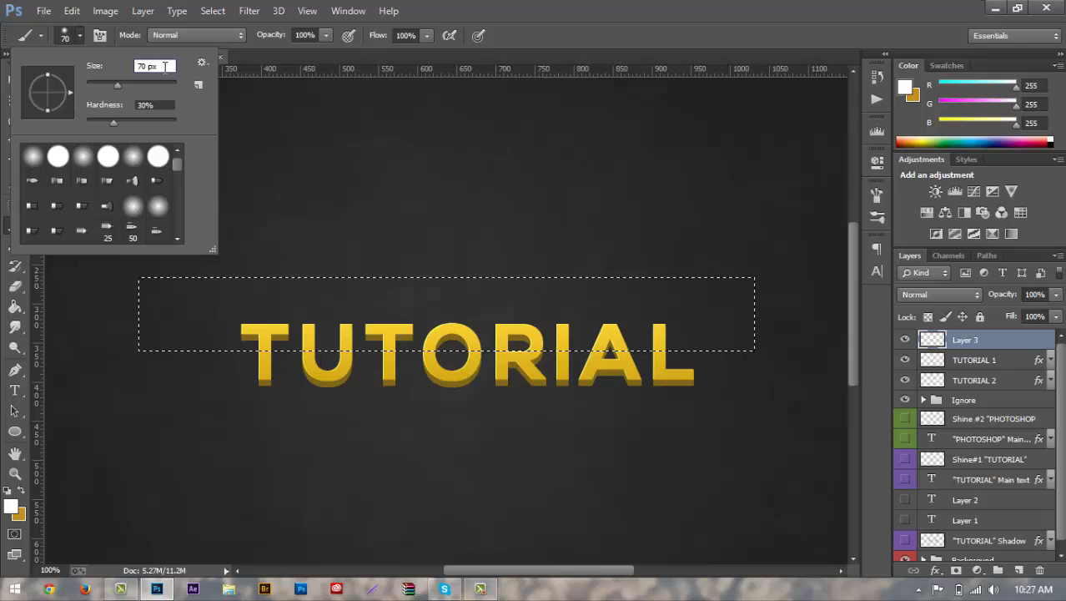
{"action": "left_click", "coordinate": [272, 35]}
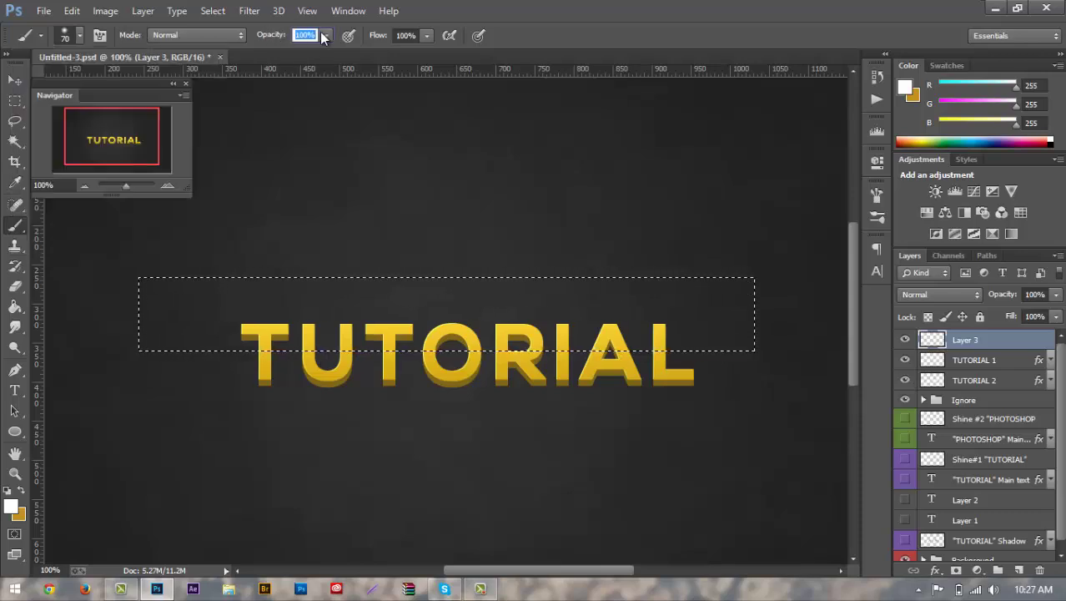
{"action": "type", "text": "90"}
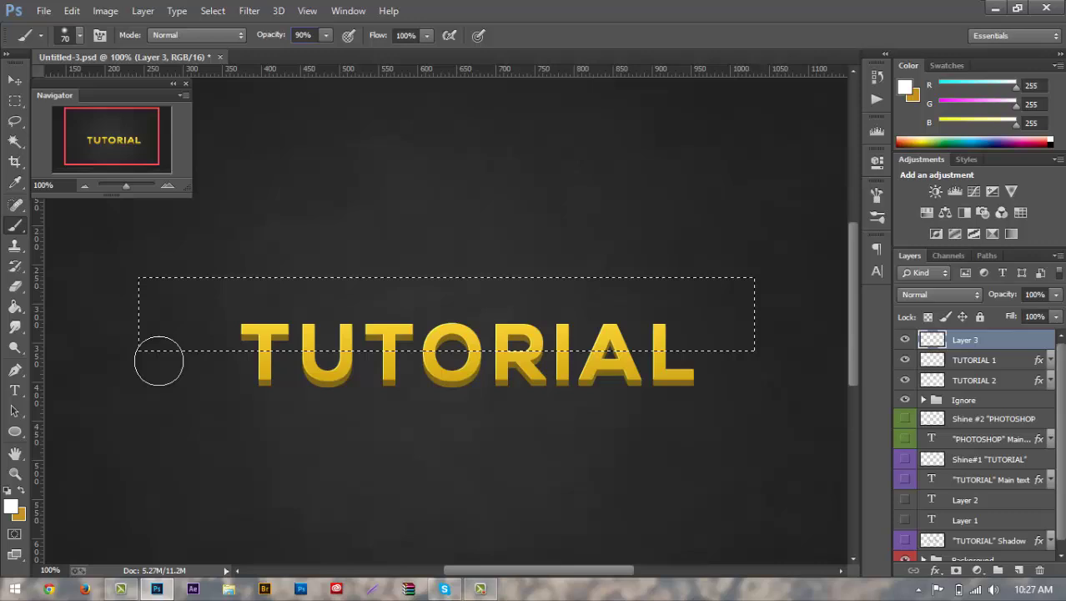
Paint a soft white stroke along the selection's bottom edge, then deselect
{"action": "mouse_move", "coordinate": [159, 359]}
{"action": "left_mouse_down"}
{"action": "mouse_move", "coordinate": [271, 376]}
{"action": "mouse_move", "coordinate": [506, 379]}
{"action": "left_mouse_up"}
{"action": "left_click_drag", "start_coordinate": [717, 375], "coordinate": [817, 373]}
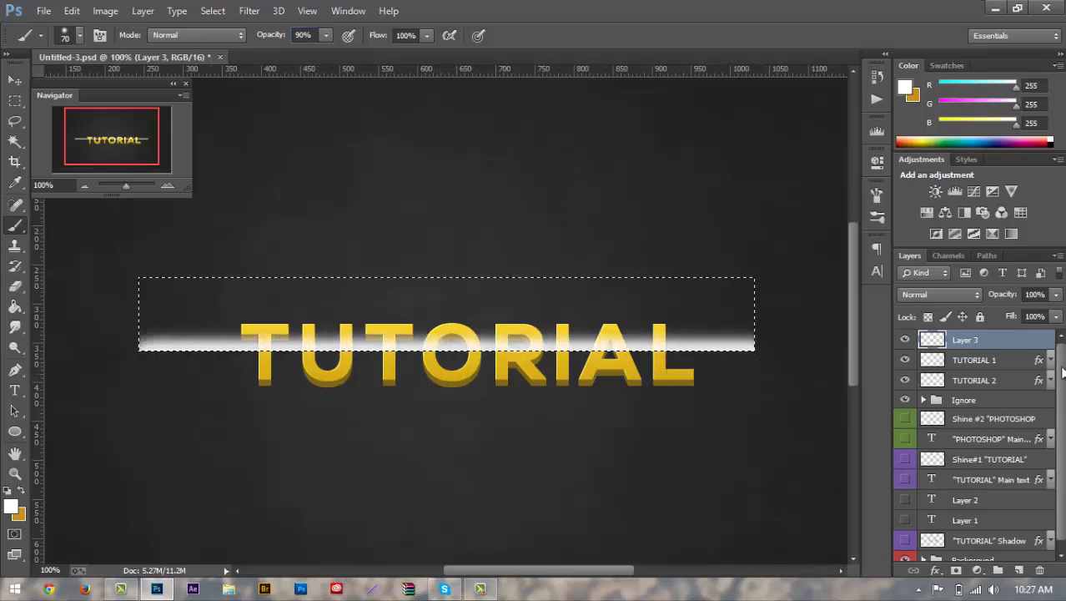
{"action": "key", "text": "ctrl+d"}
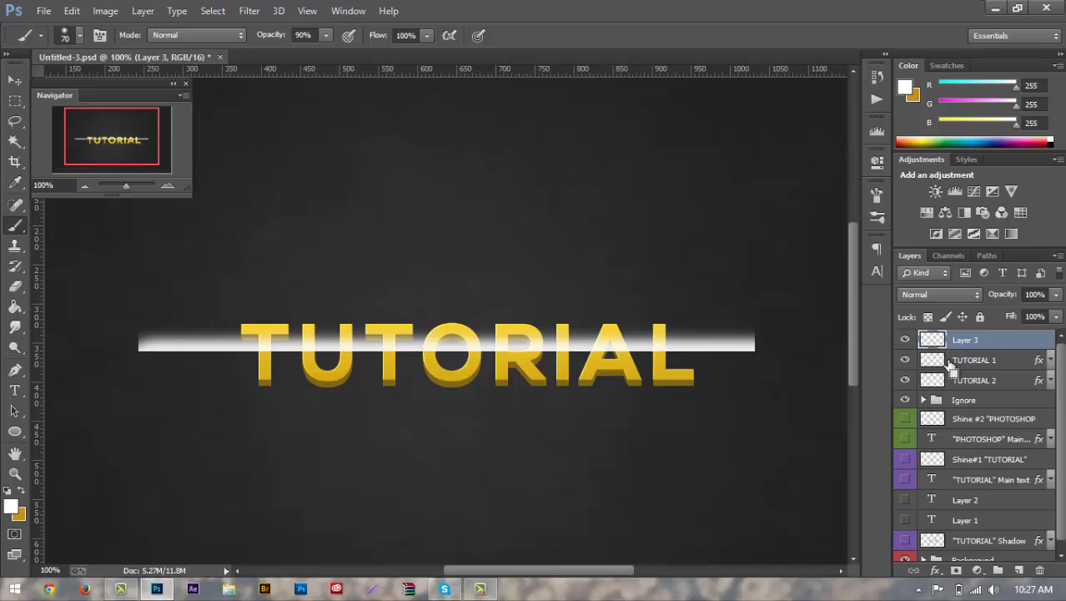
Select the TUTORIAL letters, invert the selection, delete the white band outside them, and deselect
{"action": "left_click", "coordinate": [934, 361], "text": "ctrl"}
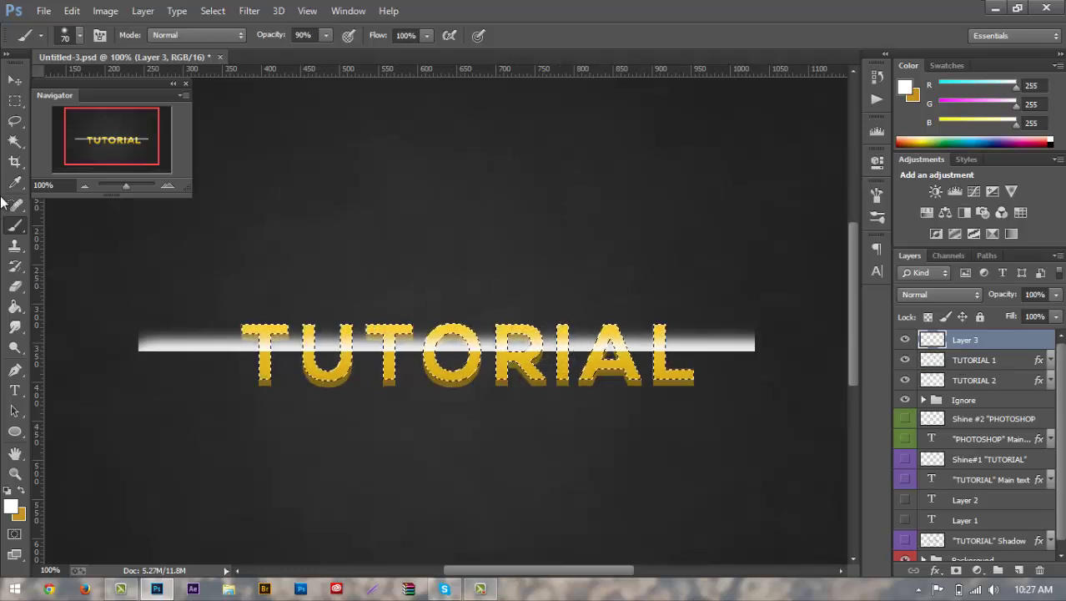
{"action": "left_click", "coordinate": [15, 140]}
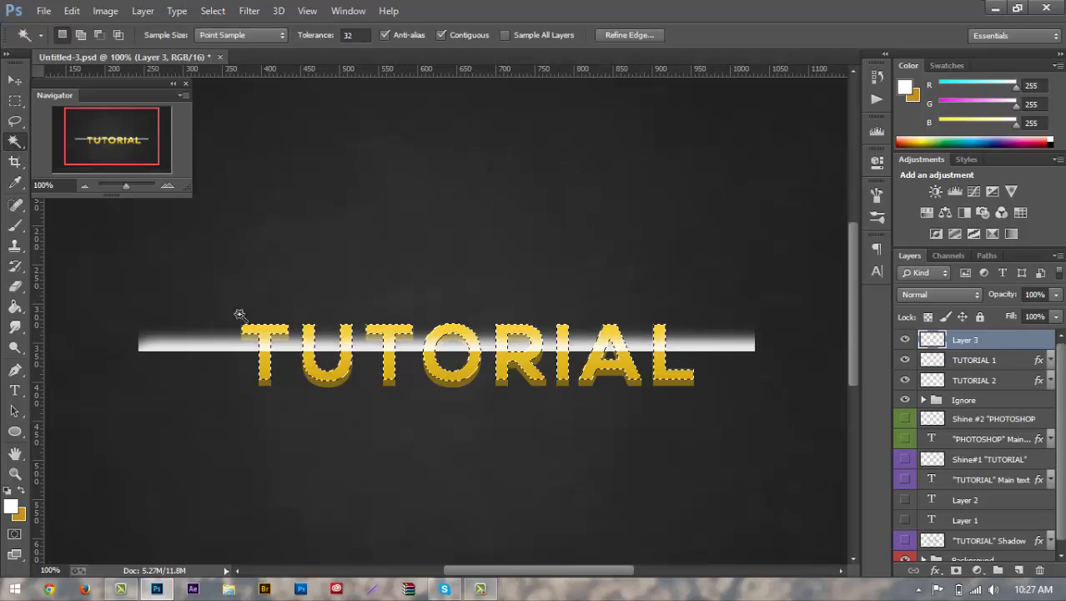
{"action": "right_click", "coordinate": [267, 368]}
{"action": "left_click", "coordinate": [312, 409]}
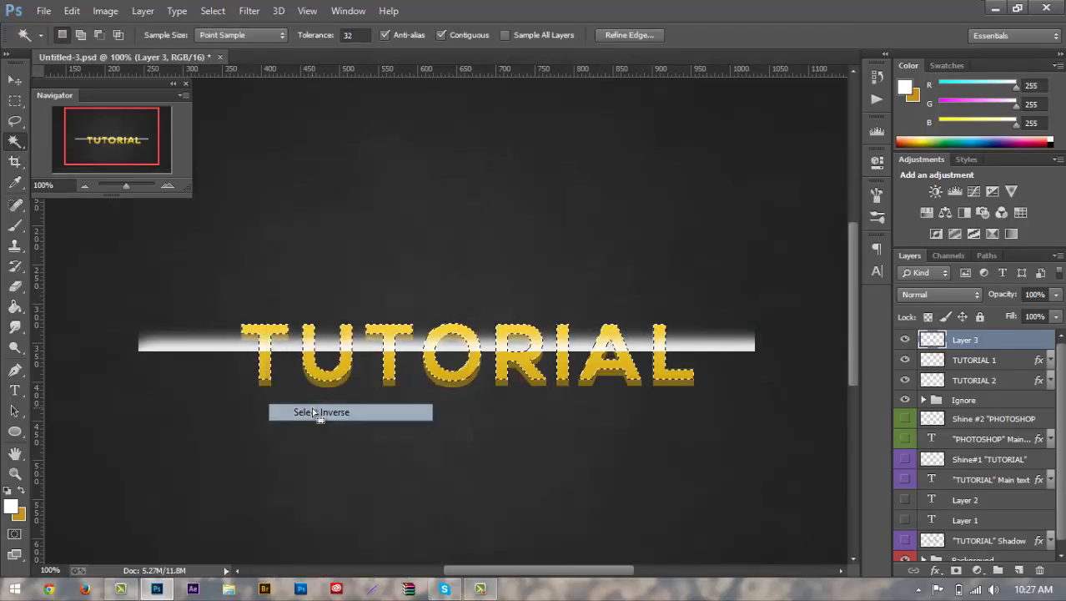
{"action": "key", "text": "Delete"}
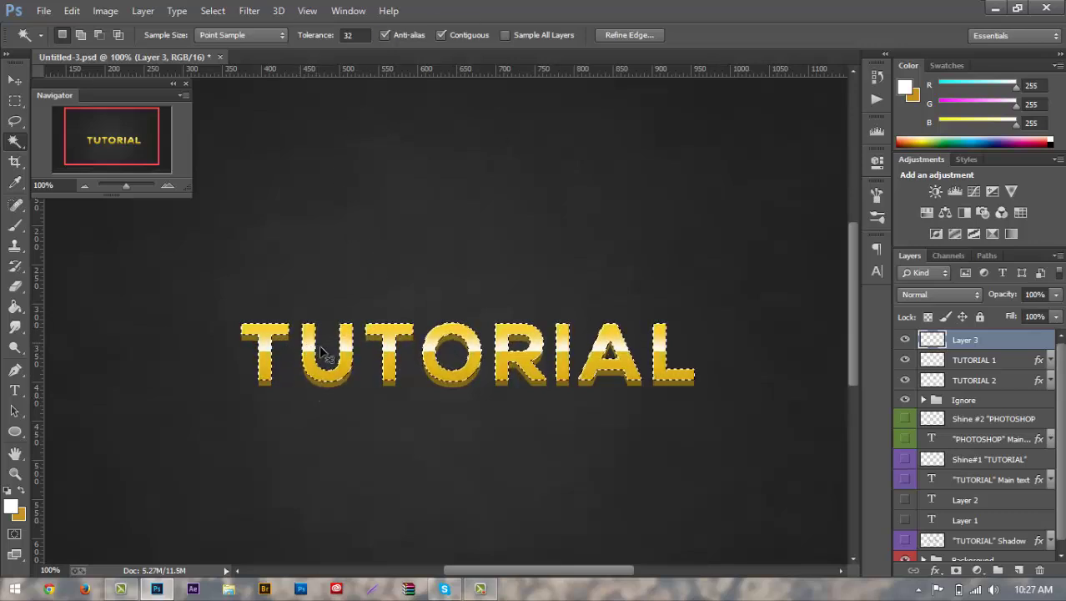
{"action": "key", "text": "ctrl+d"}
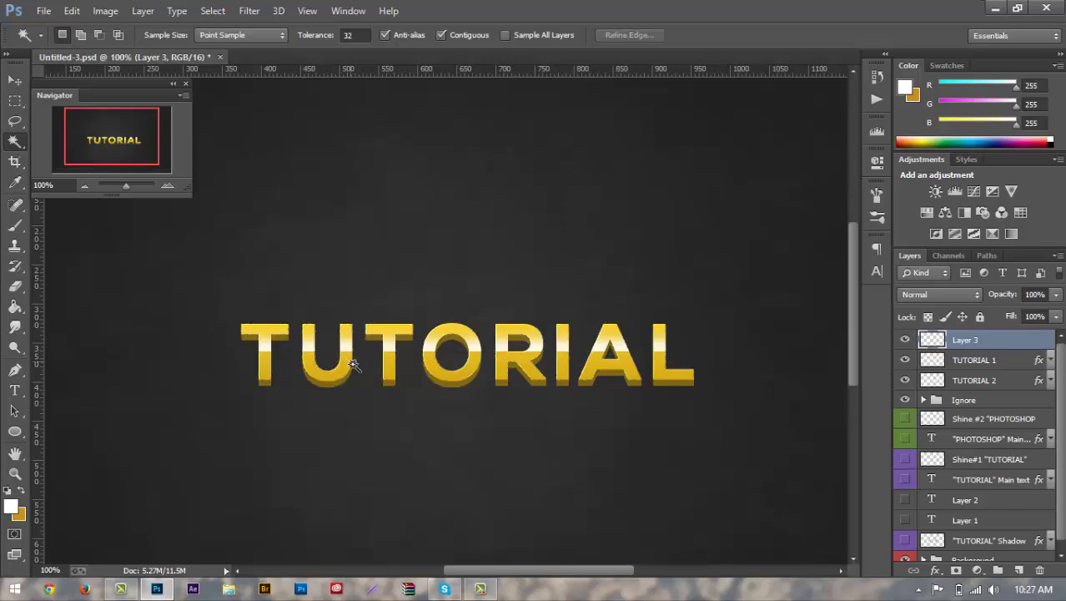
Lower Layer 3's opacity to 45%, then zoom in and back out to review the shine
{"action": "left_click", "coordinate": [1034, 294]}
{"action": "type", "text": "65"}
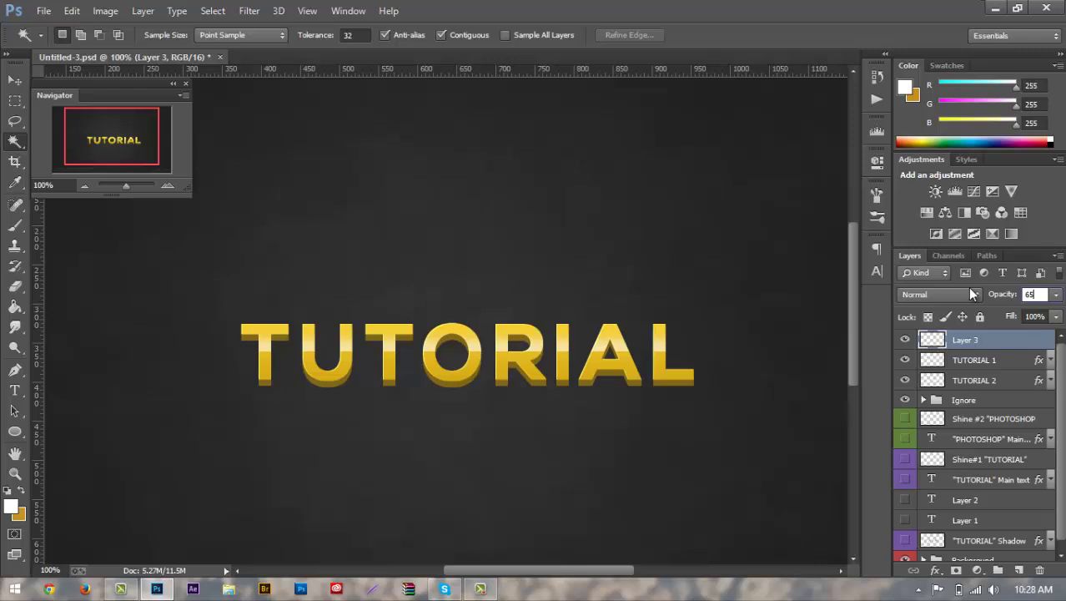
{"action": "key", "text": "BackSpace"}
{"action": "key", "text": "BackSpace"}
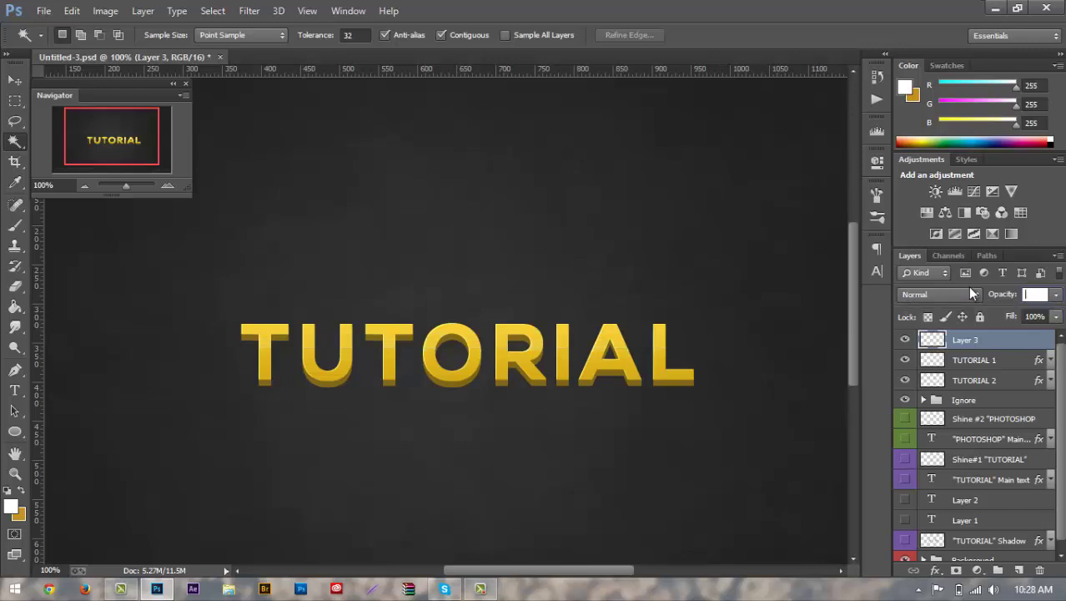
{"action": "type", "text": "40"}
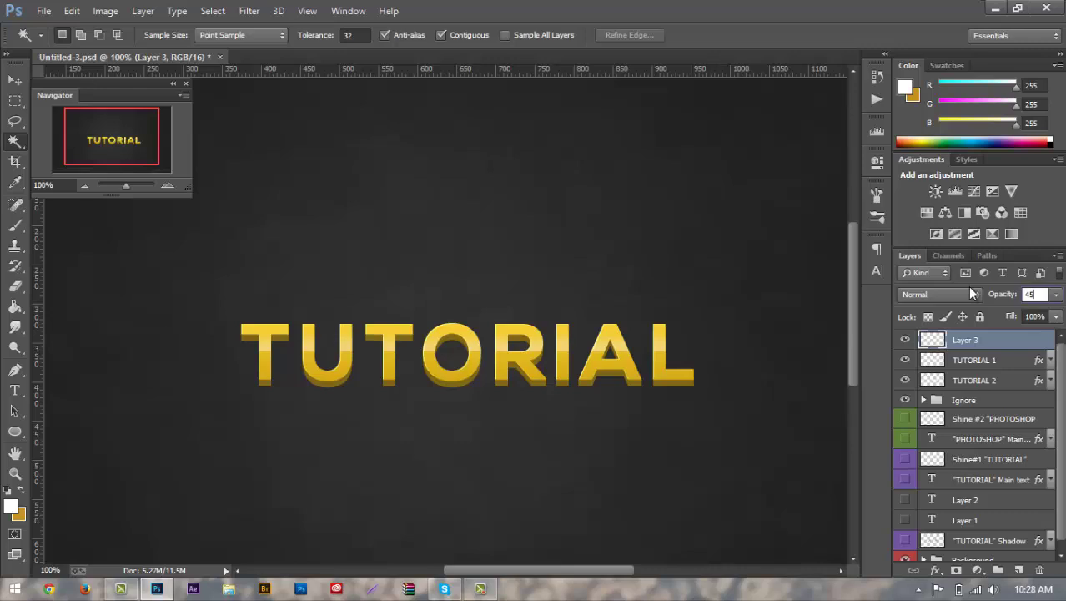
{"action": "key", "text": "Return"}
{"action": "key", "text": "ctrl+plus"}
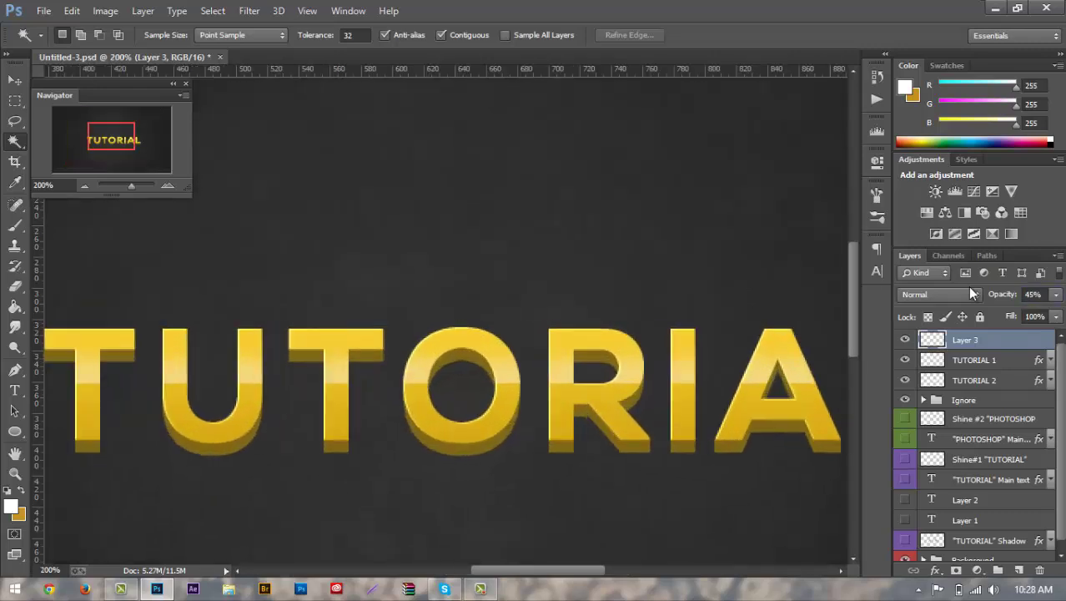
{"action": "key", "text": "ctrl+minus"}
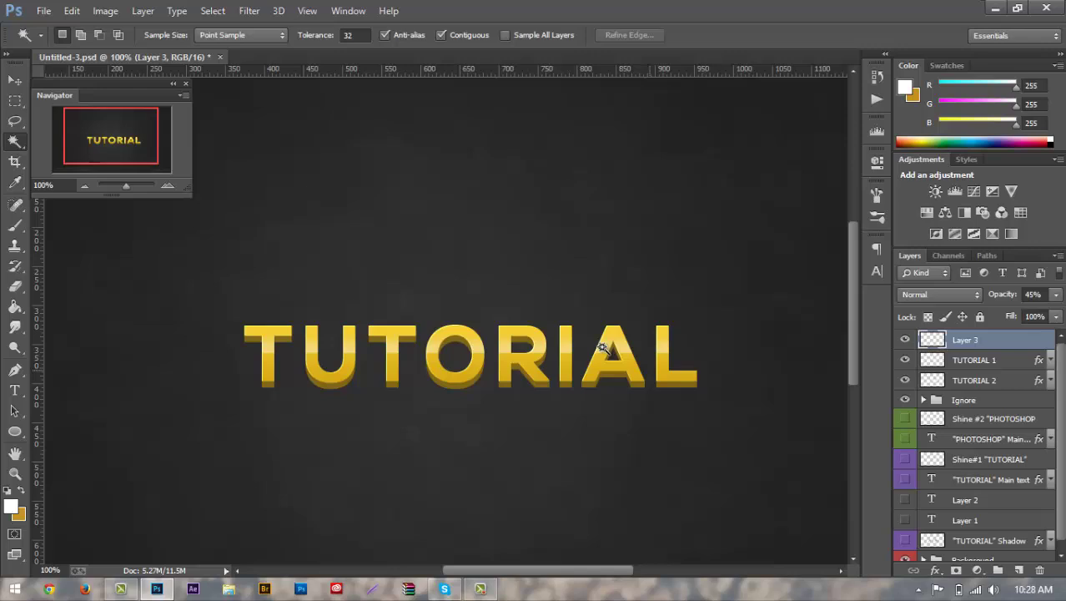